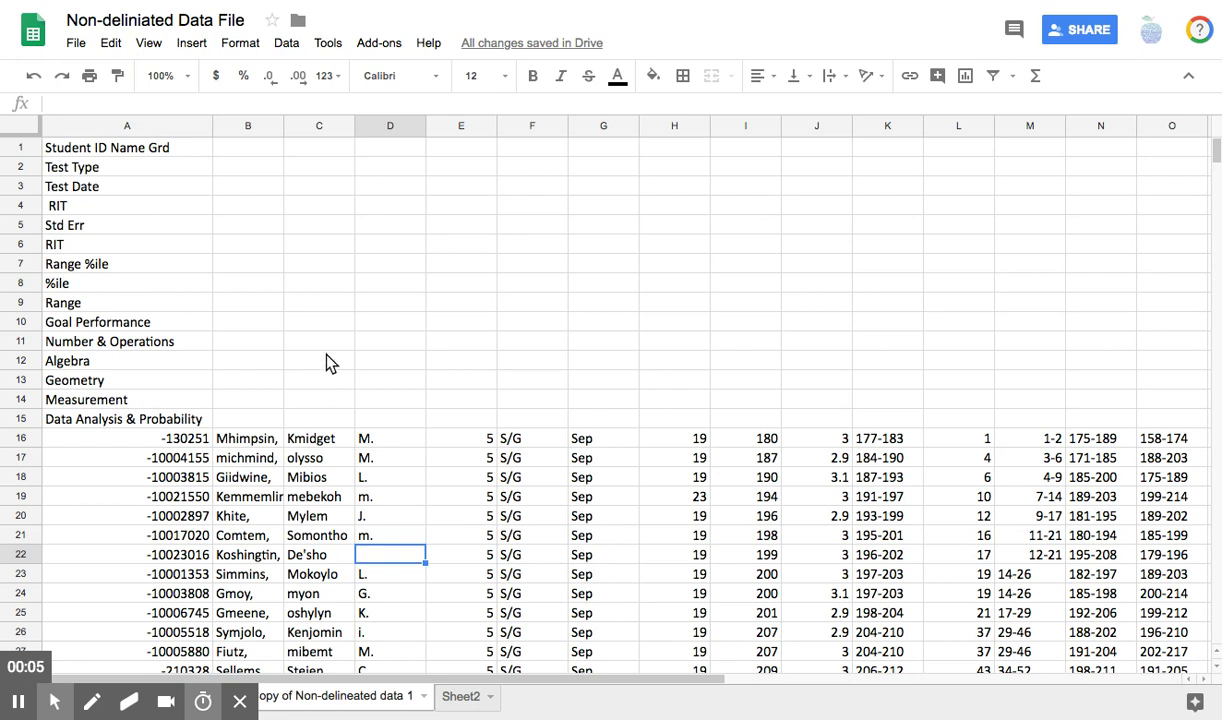
pyautogui.moveTo(75, 148); pyautogui.dragTo(100, 425)
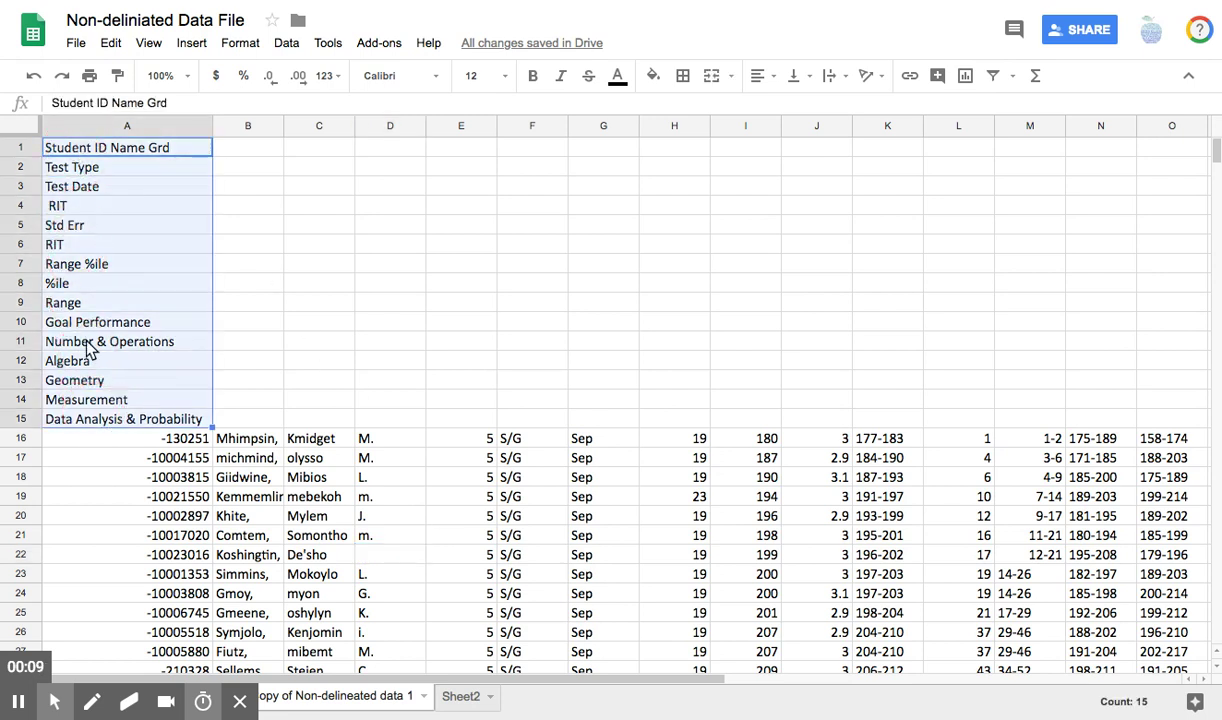
pyautogui.click(253, 156)
pyautogui.moveTo(253, 160); pyautogui.dragTo(887, 158)
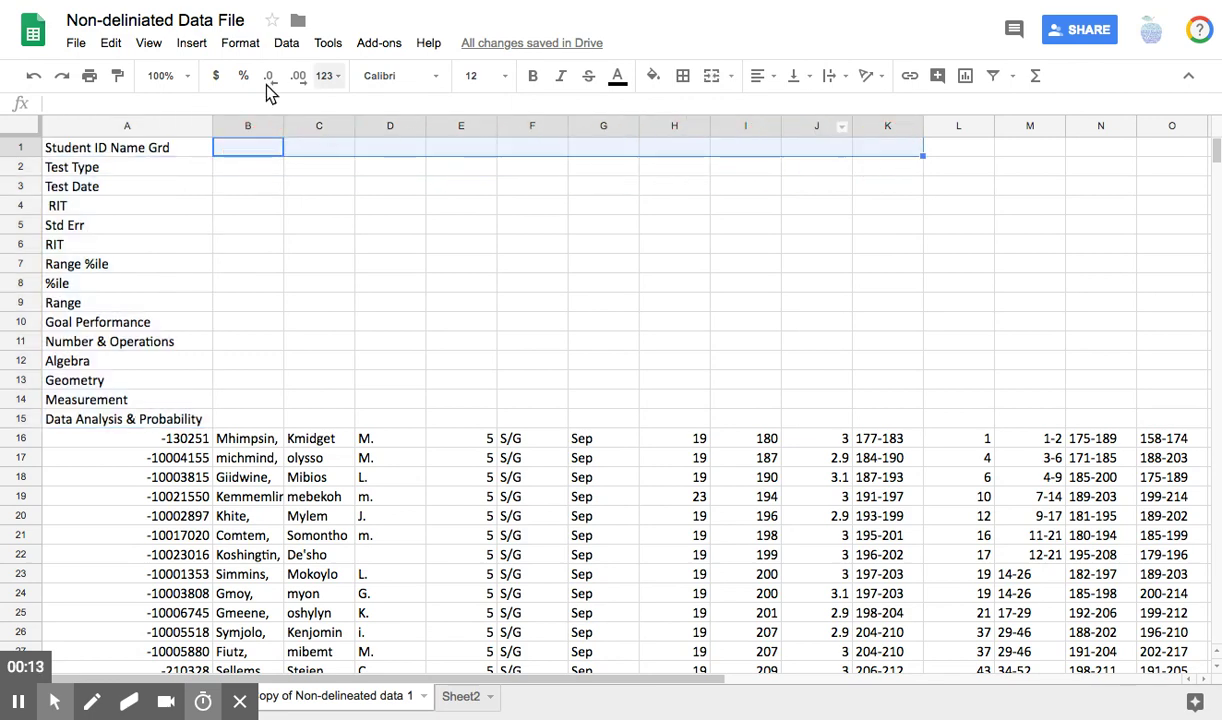
# Copy the header labels in A1:A15 and paste them transposed across row 1, starting at A1.
pyautogui.moveTo(86, 150); pyautogui.dragTo(85, 416)
pyautogui.hotkey('ctrl', 'c')
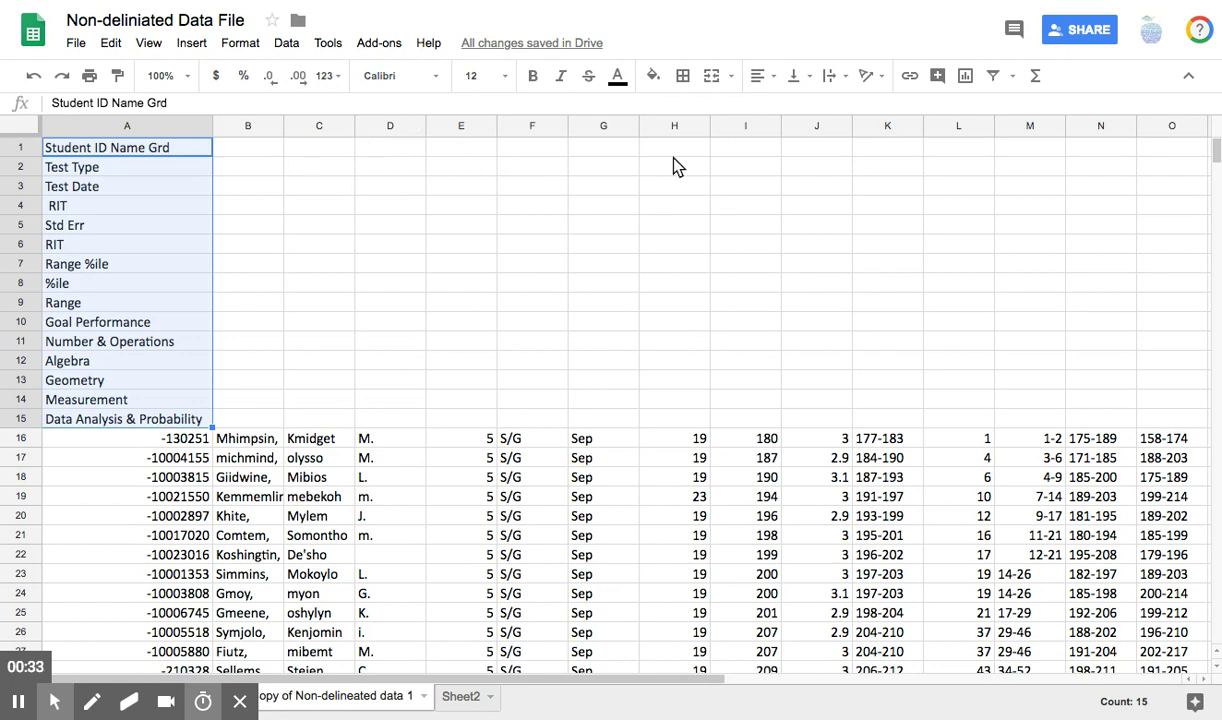
pyautogui.rightClick(127, 214)
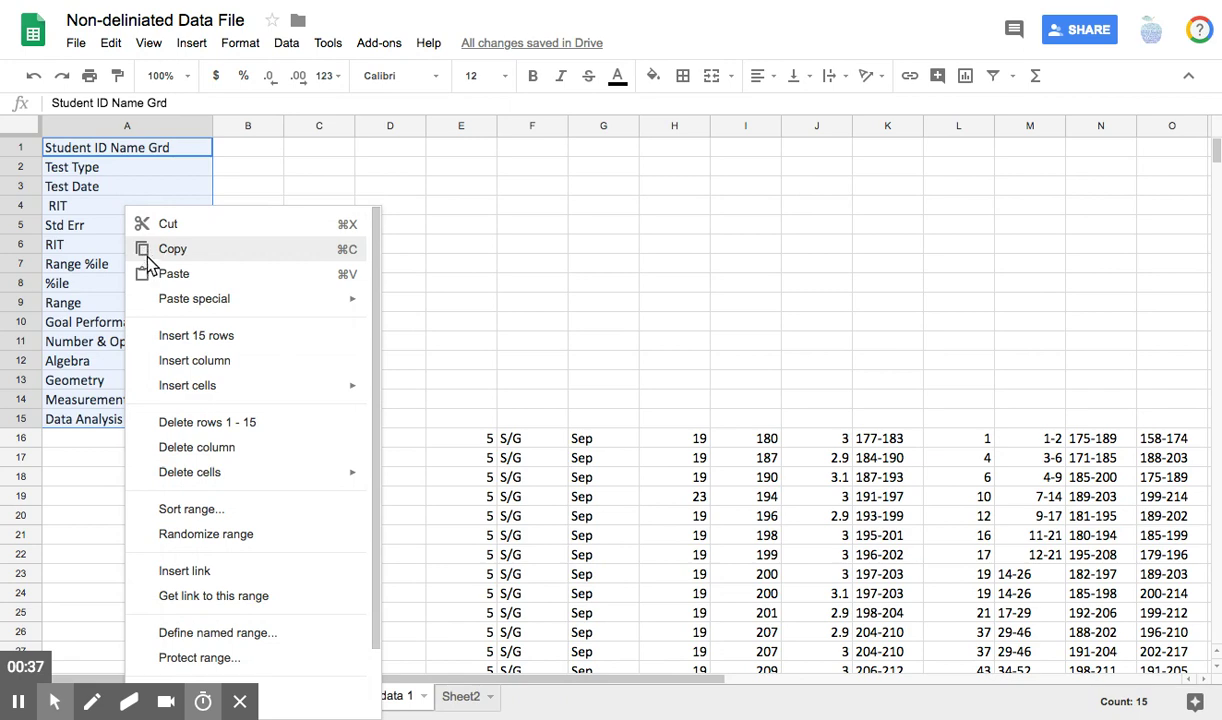
pyautogui.click(158, 225)
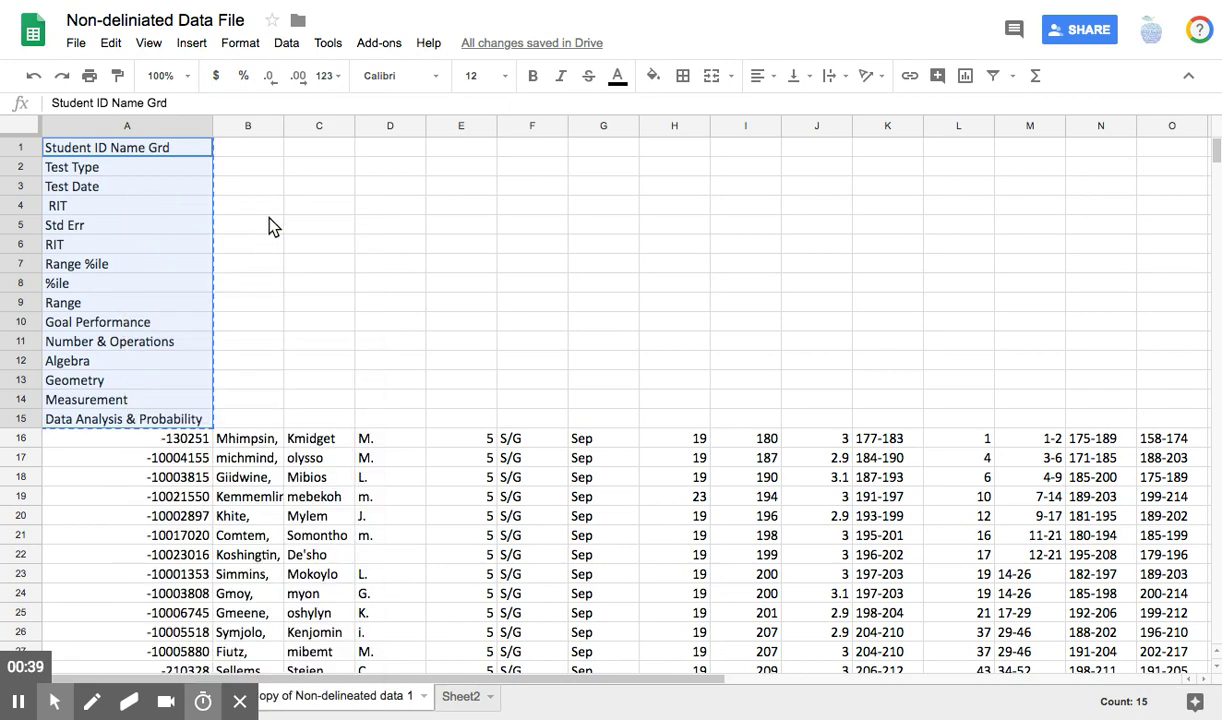
pyautogui.click(270, 222)
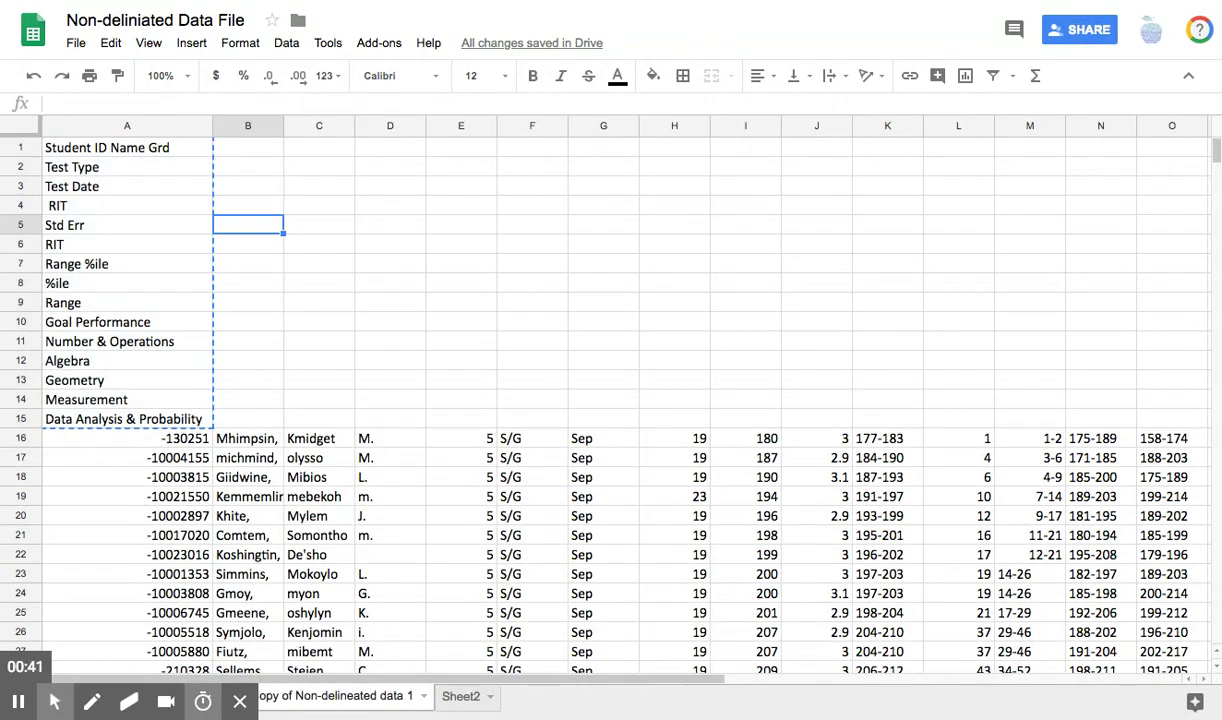
pyautogui.click(109, 152)
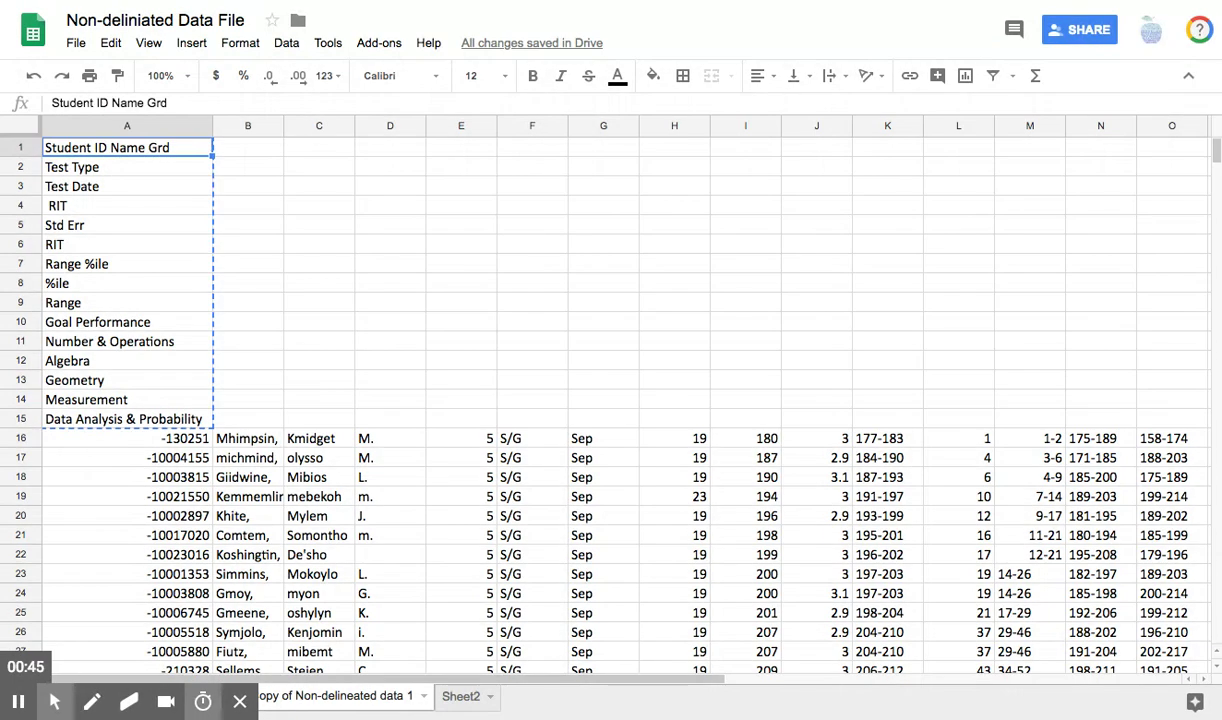
pyautogui.rightClick(106, 149)
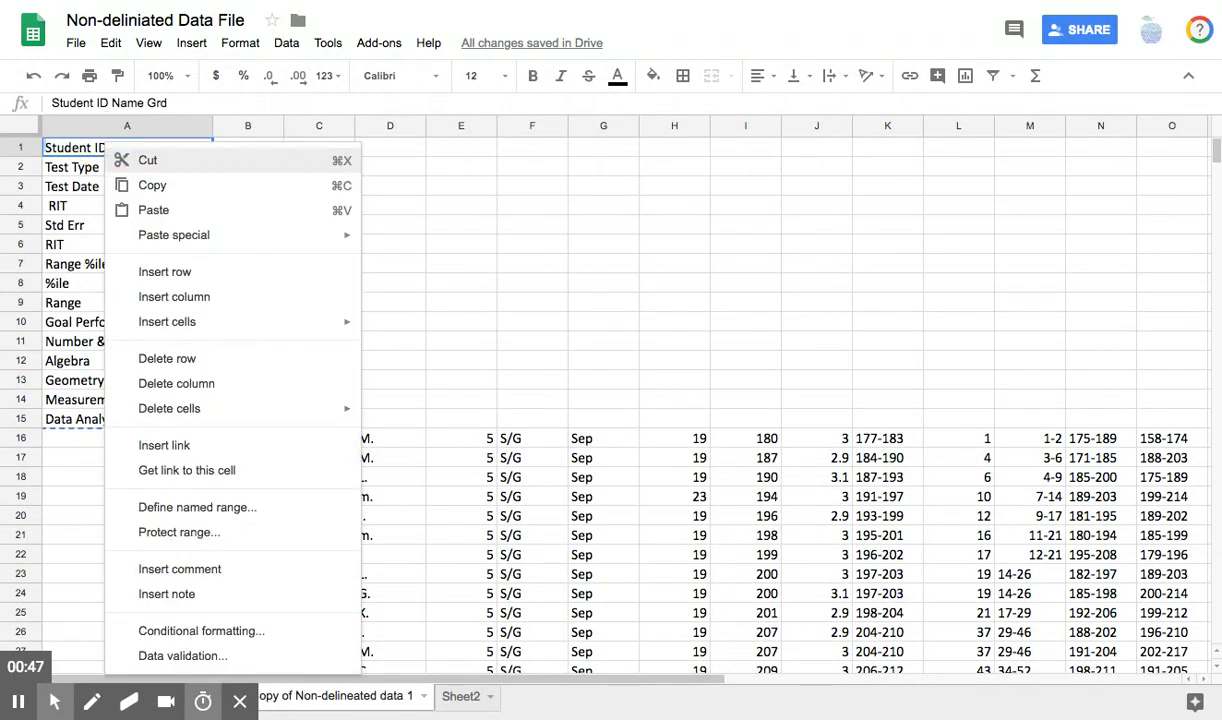
pyautogui.moveTo(150, 245)
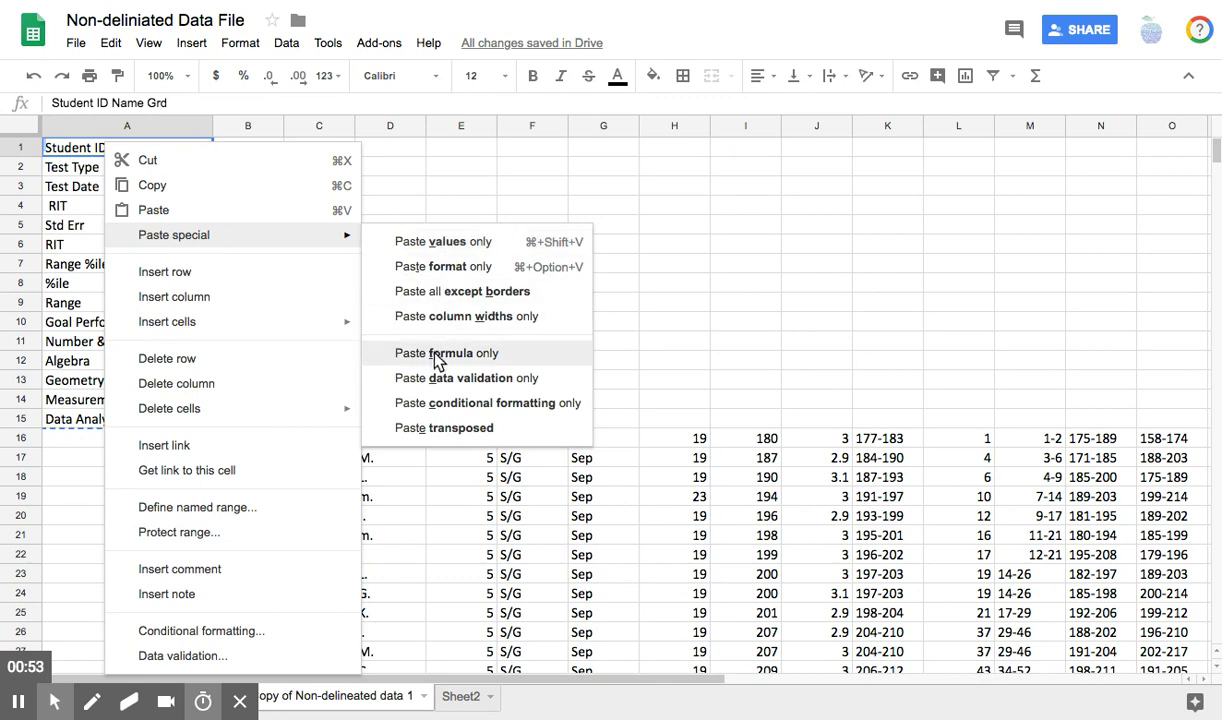
pyautogui.click(440, 432)
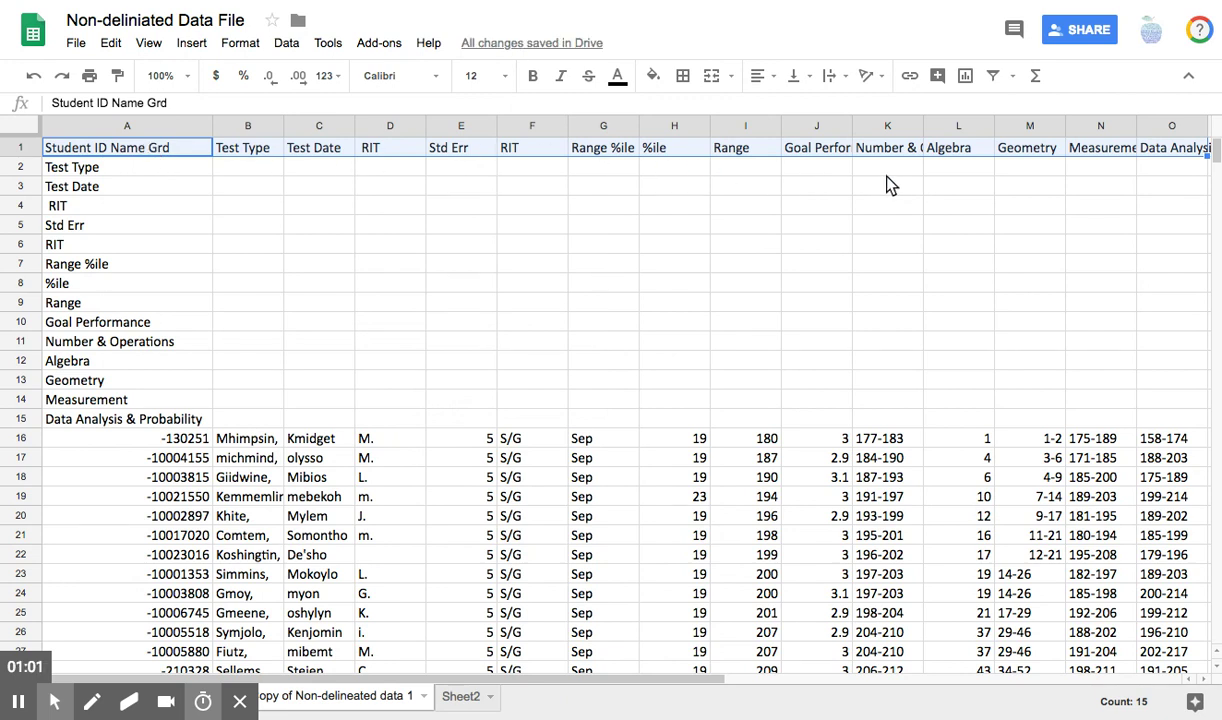
# Delete rows 2 to 15 containing the leftover vertical header labels, and narrow column A.
pyautogui.moveTo(110, 170); pyautogui.dragTo(109, 250)
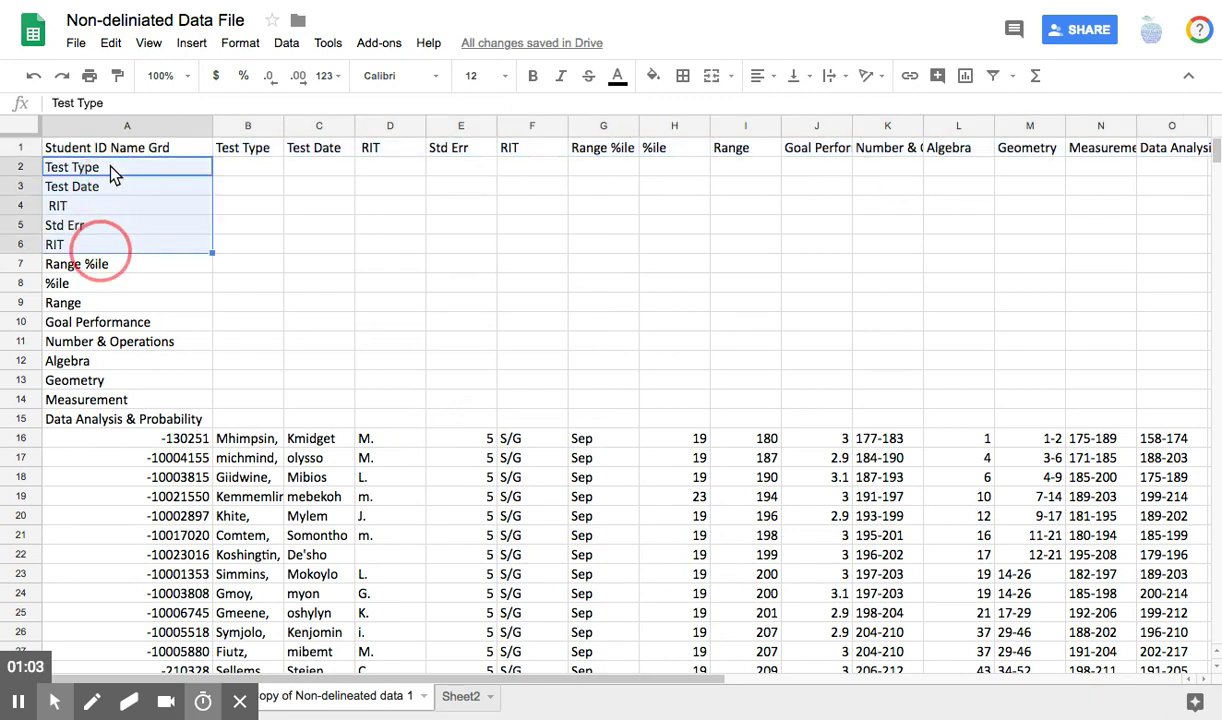
pyautogui.click(22, 245)
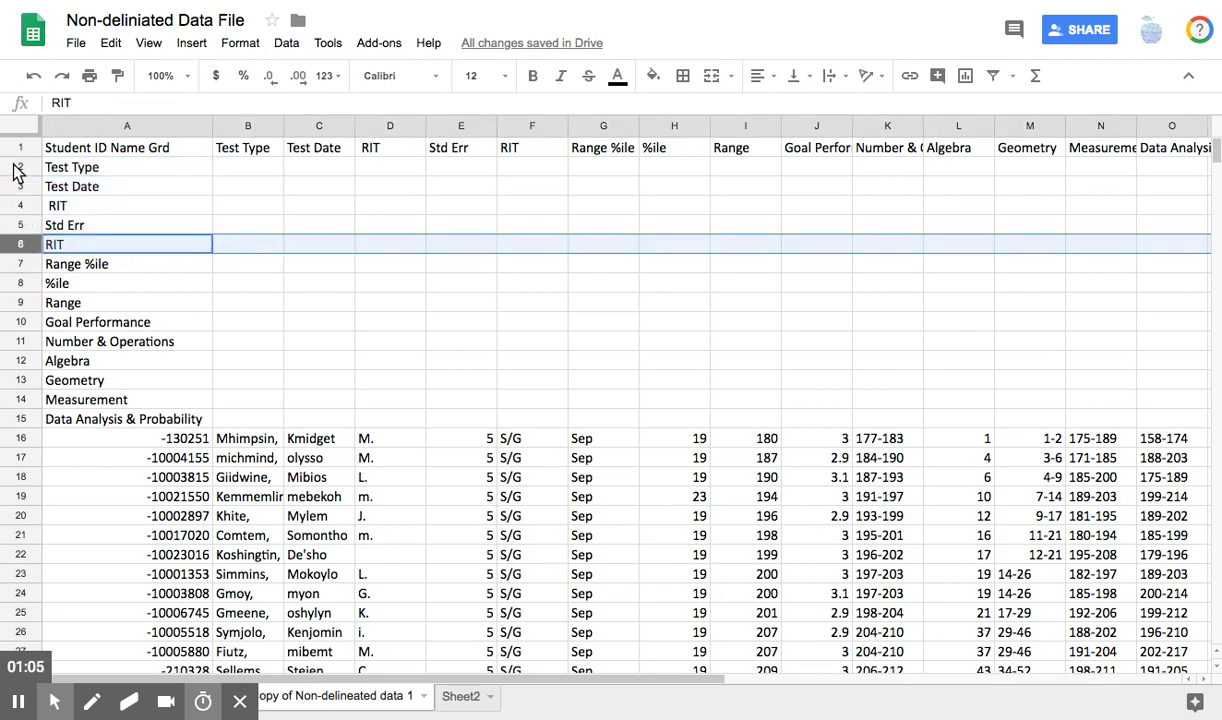
pyautogui.moveTo(20, 168); pyautogui.dragTo(20, 418)
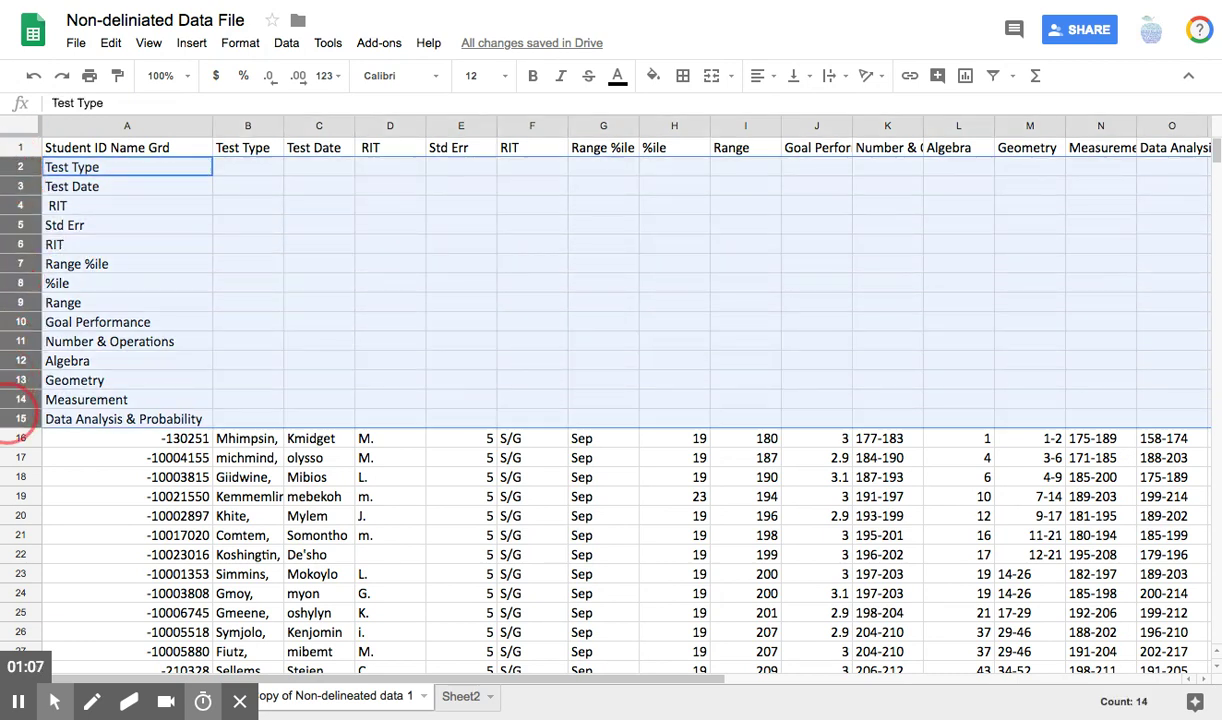
pyautogui.rightClick(177, 318)
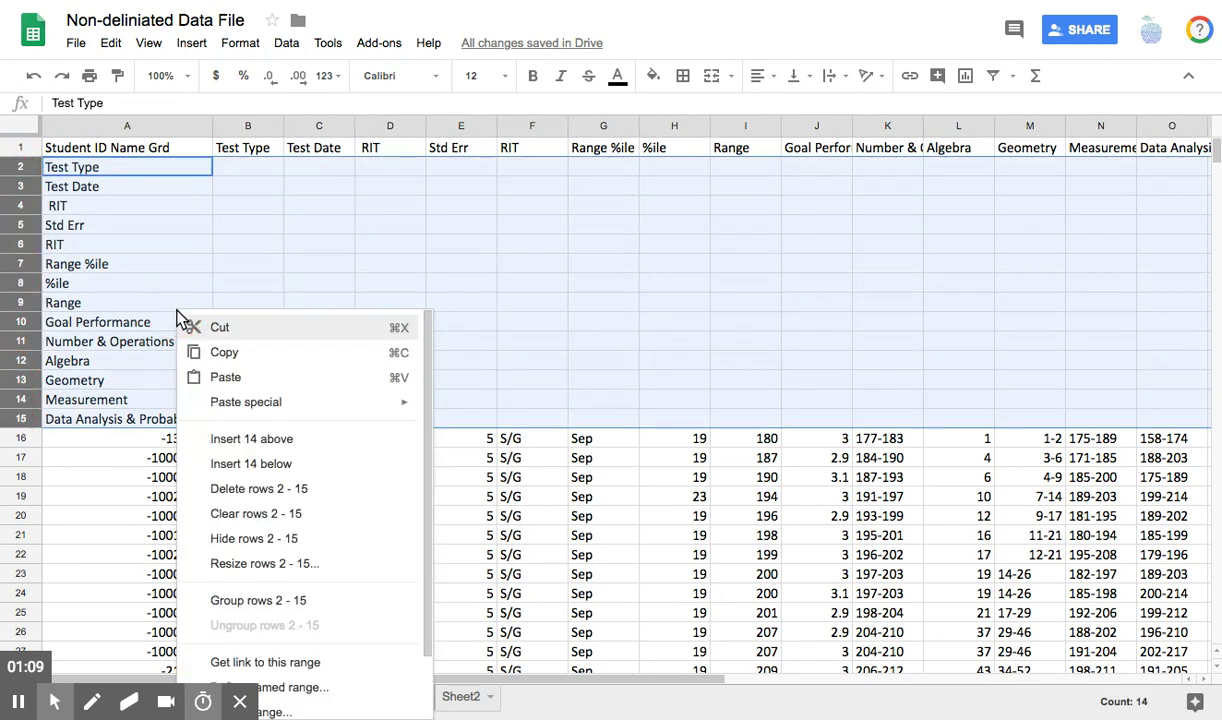
pyautogui.click(214, 489)
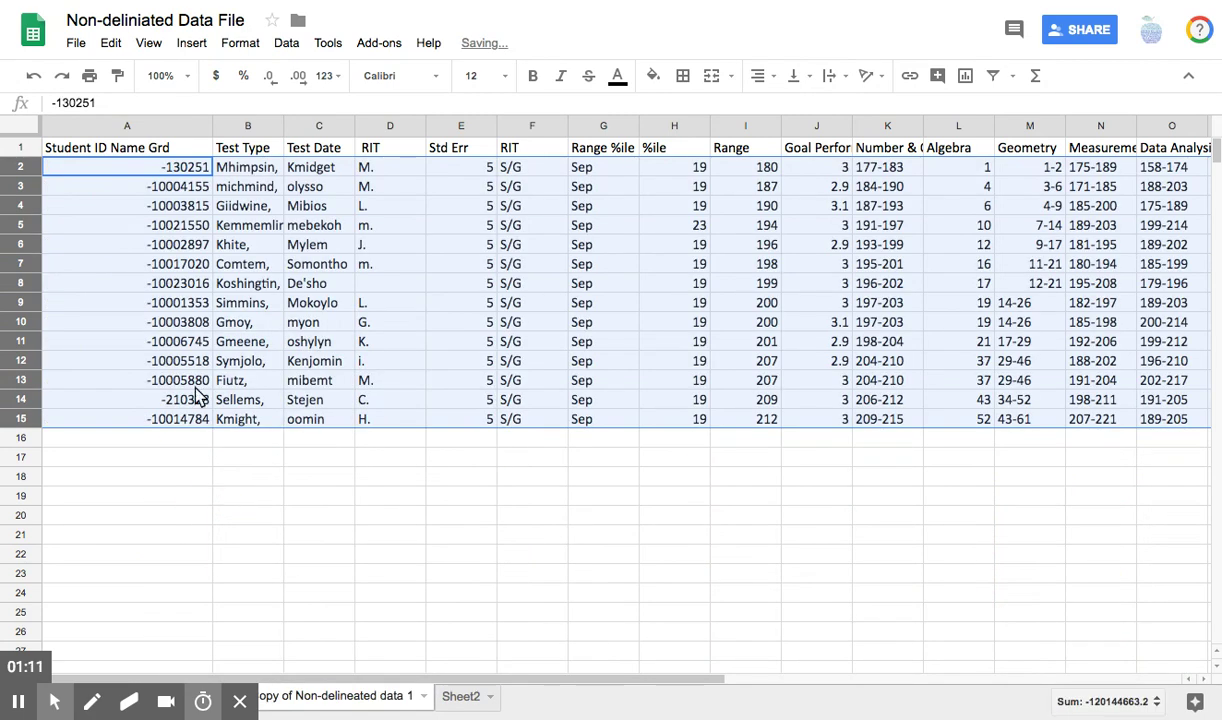
pyautogui.moveTo(212, 125); pyautogui.dragTo(148, 127)
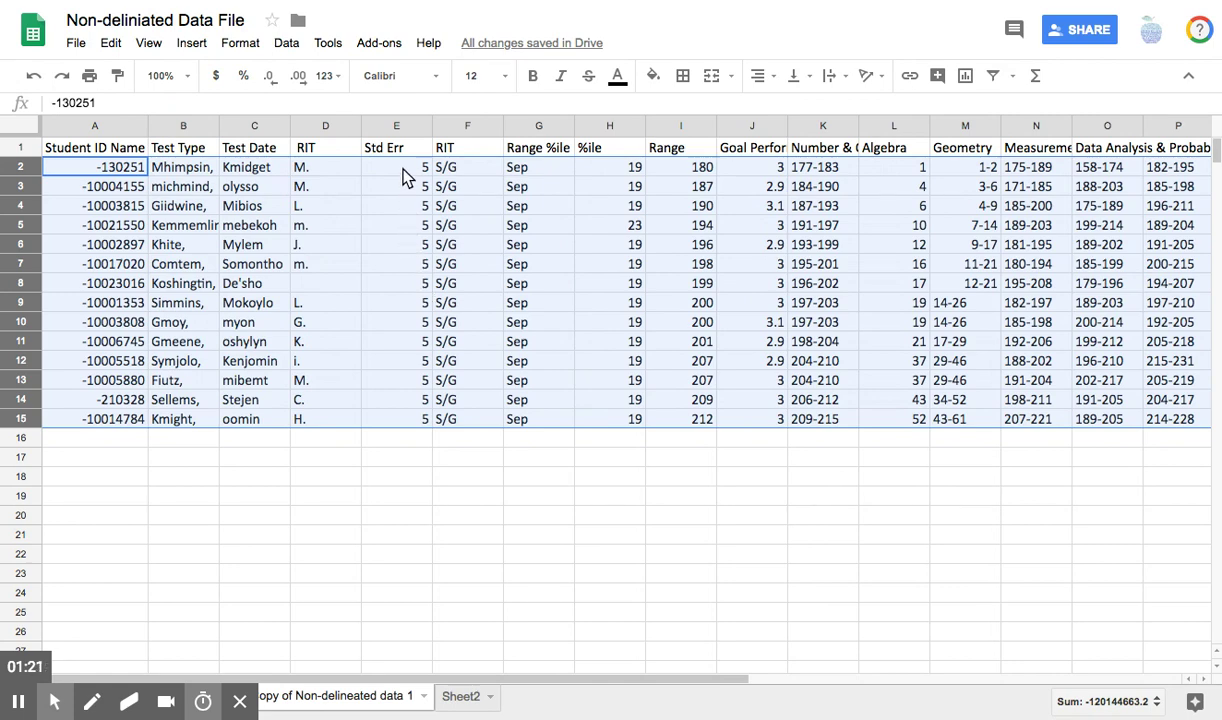
pyautogui.moveTo(403, 176); pyautogui.dragTo(397, 393)
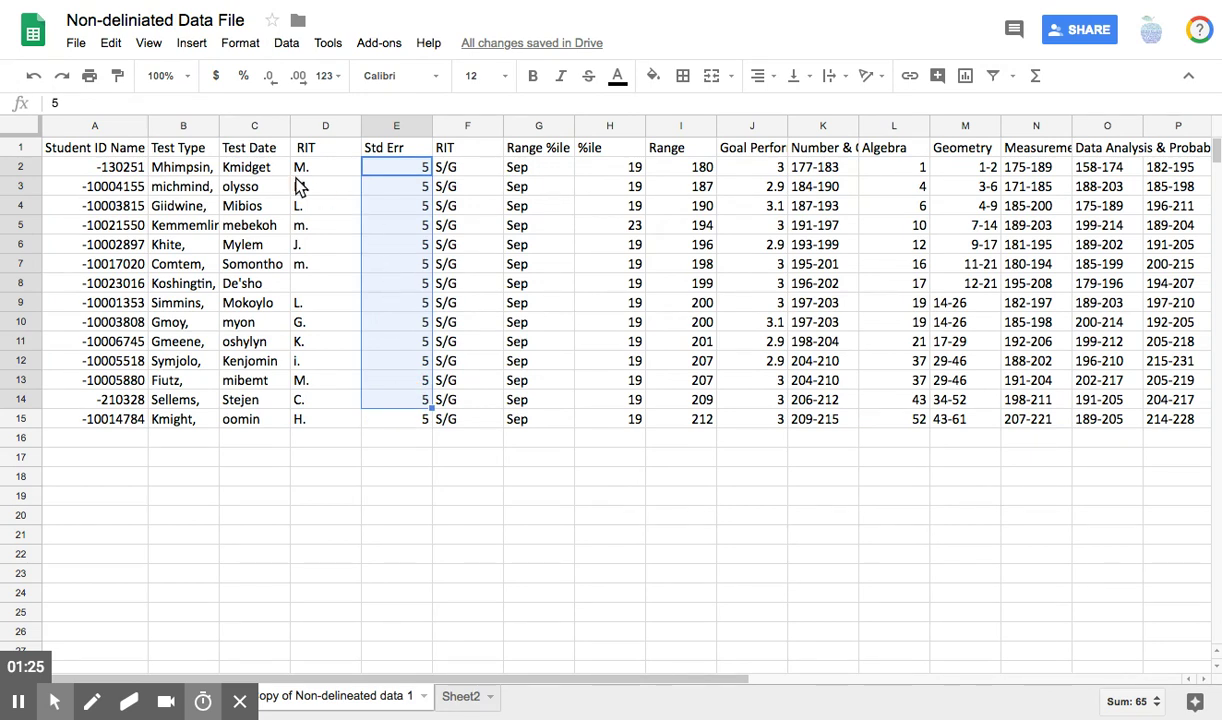
pyautogui.click(132, 155)
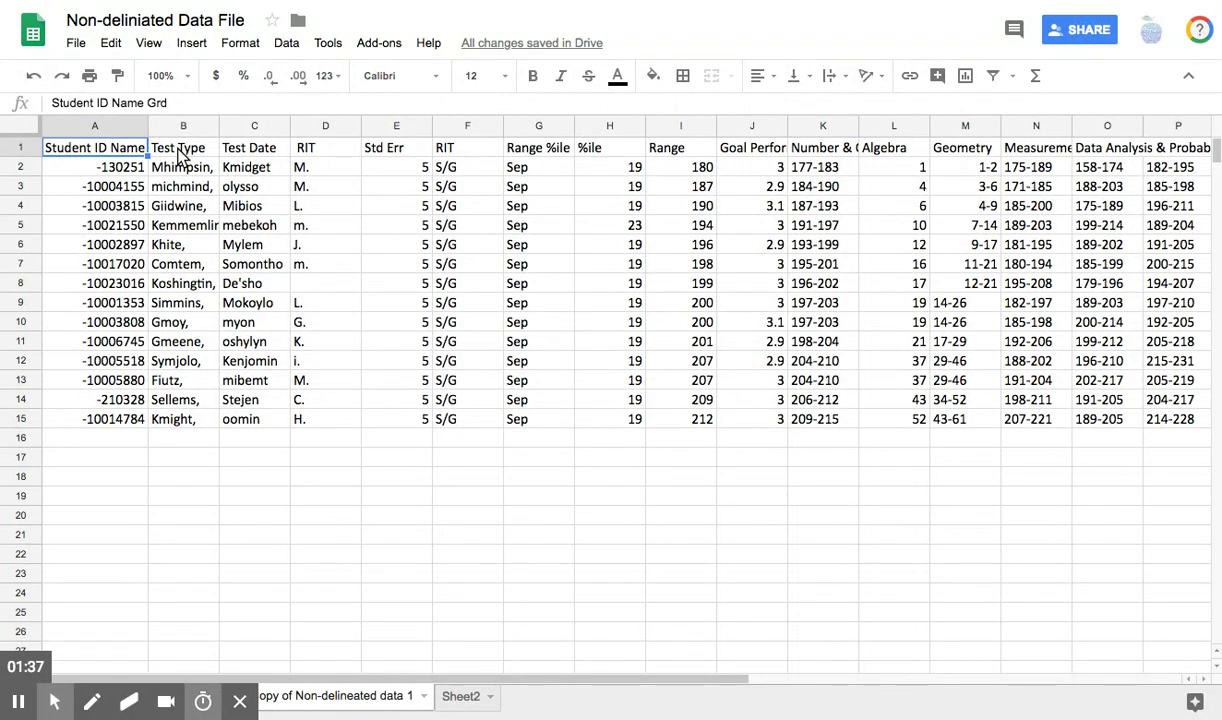
pyautogui.click(180, 155)
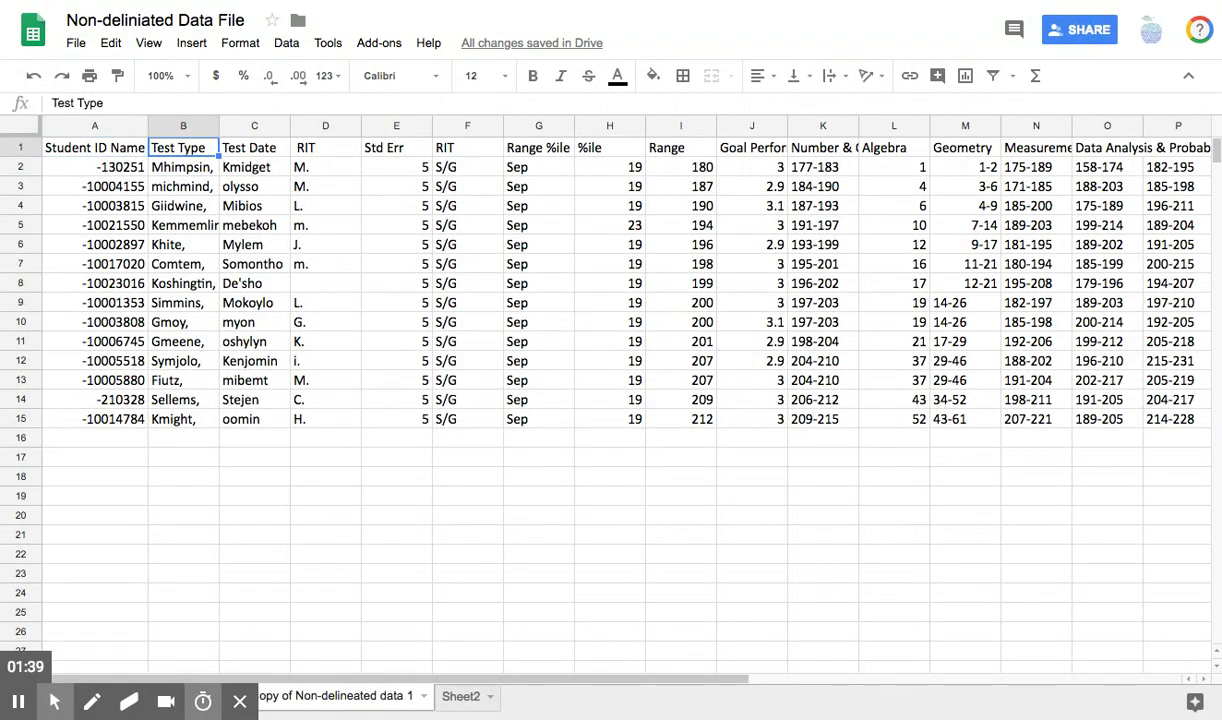
pyautogui.click(463, 155)
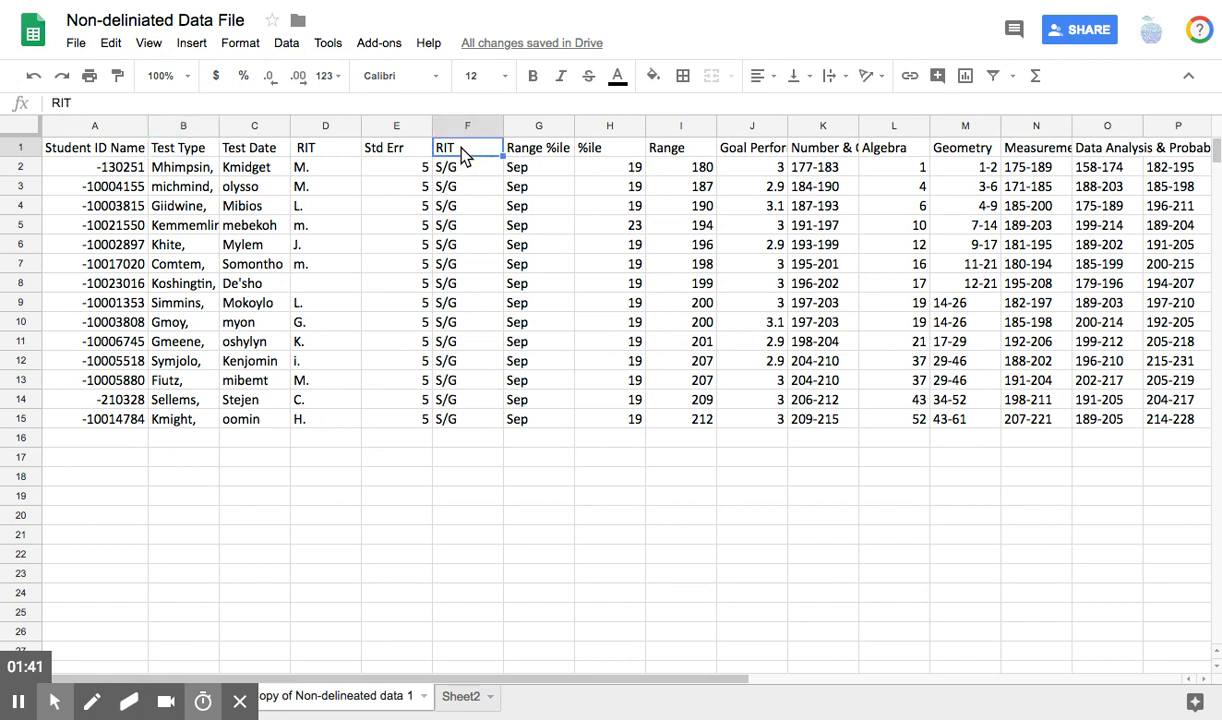
# Insert four blank cells at B1:E1, shifting the existing headers right so that Test Type starts in column F.
pyautogui.click(389, 155)
pyautogui.moveTo(389, 155); pyautogui.dragTo(185, 150)
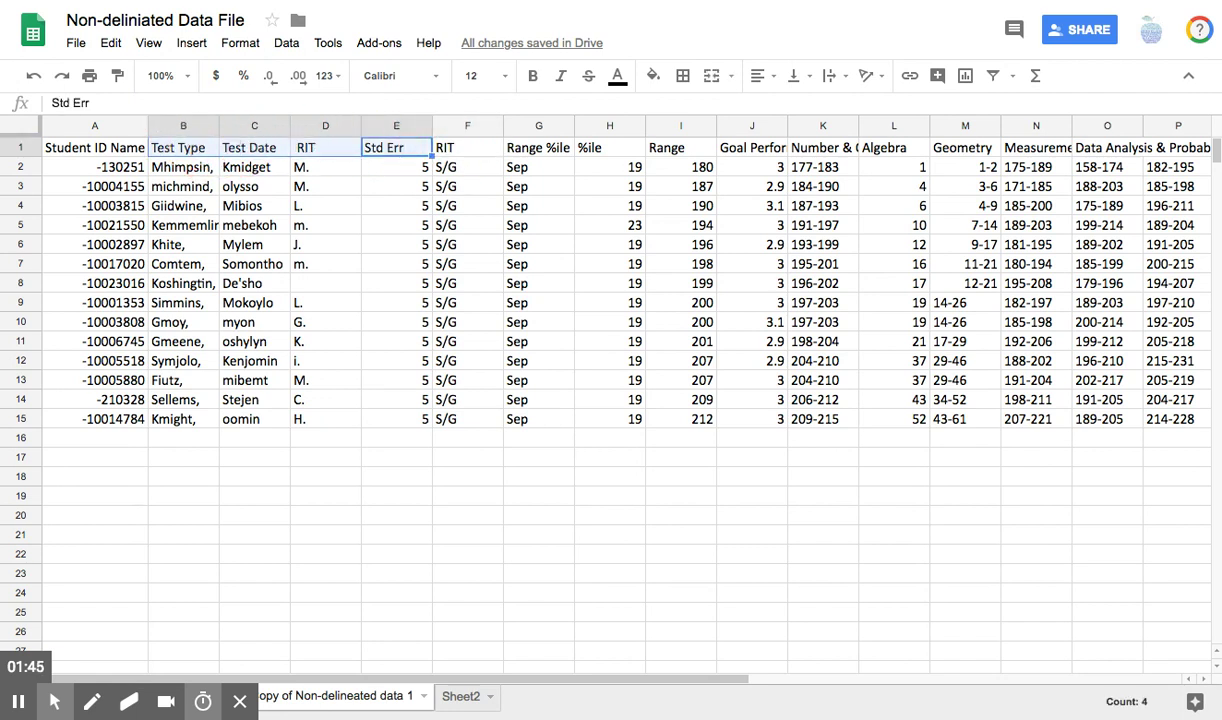
pyautogui.rightClick(199, 152)
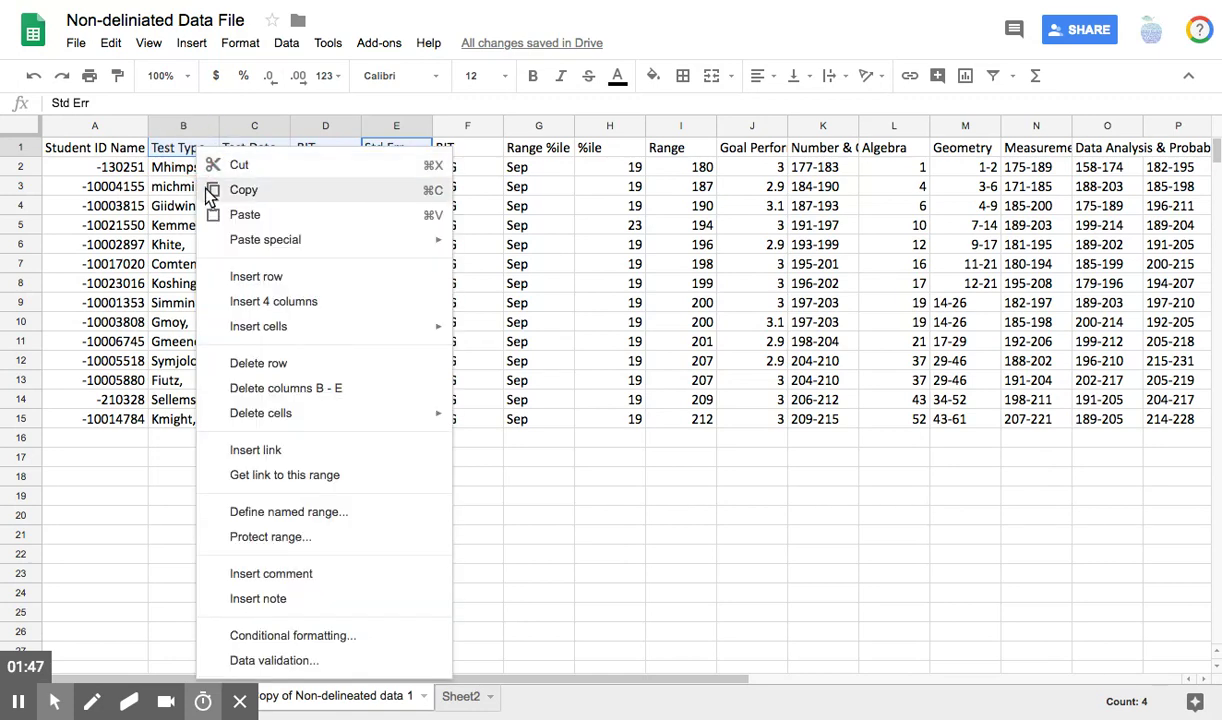
pyautogui.moveTo(225, 328)
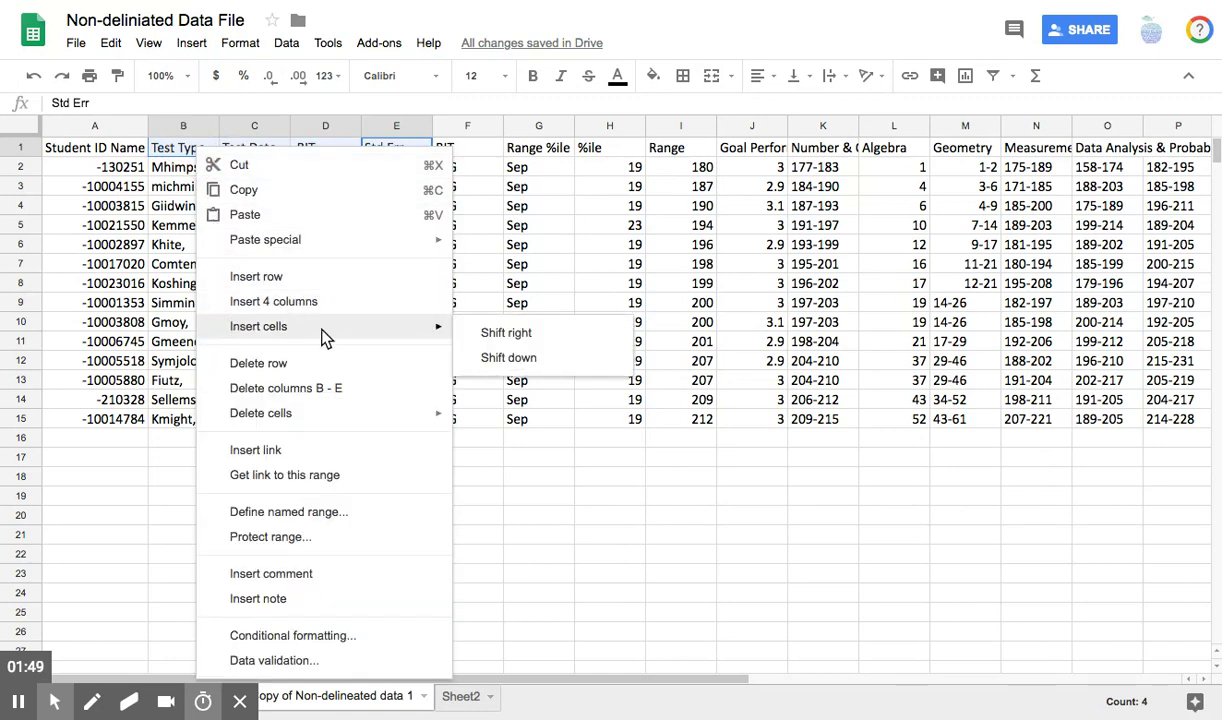
pyautogui.click(494, 340)
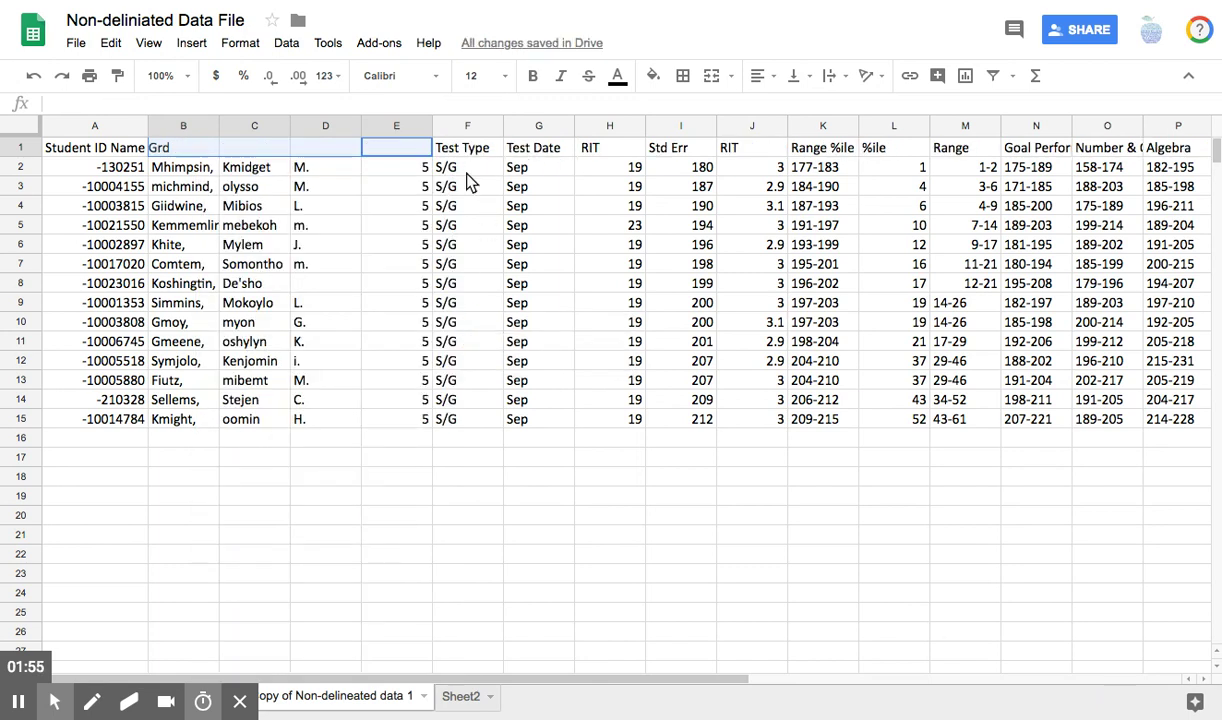
# Remove the word "Student" from the header in A1 so that it reads "ID Name Grd".
pyautogui.click(95, 148)
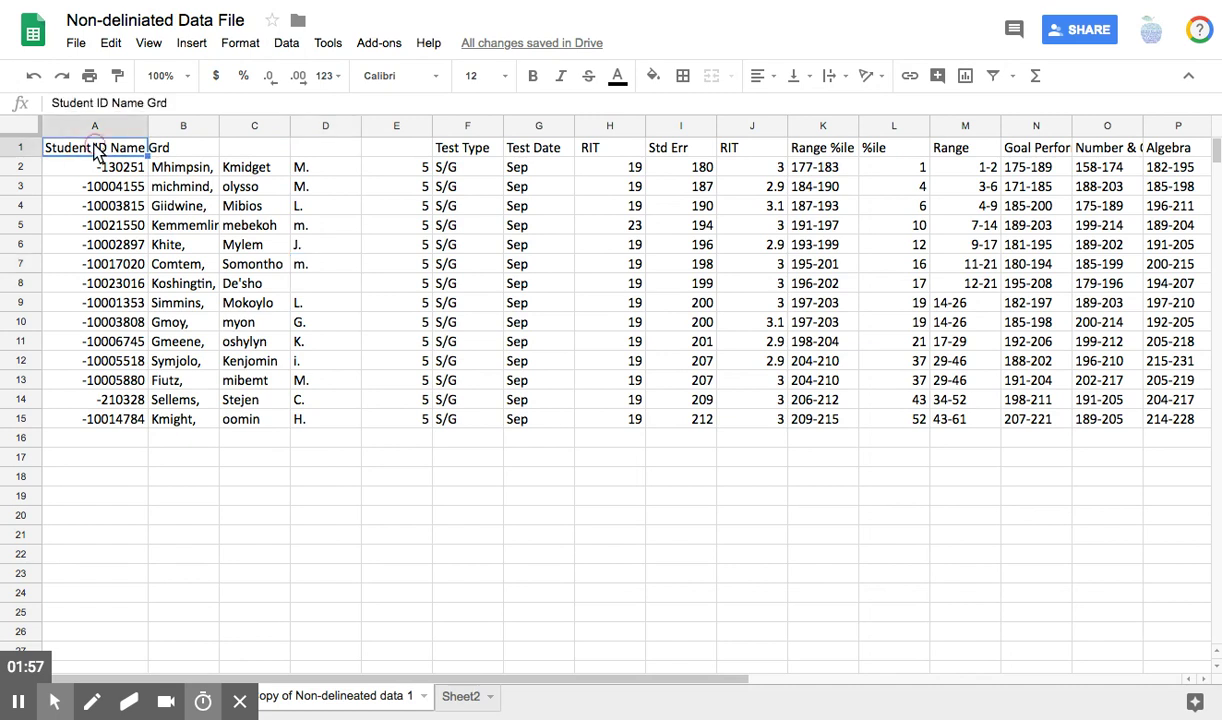
pyautogui.doubleClick(74, 155)
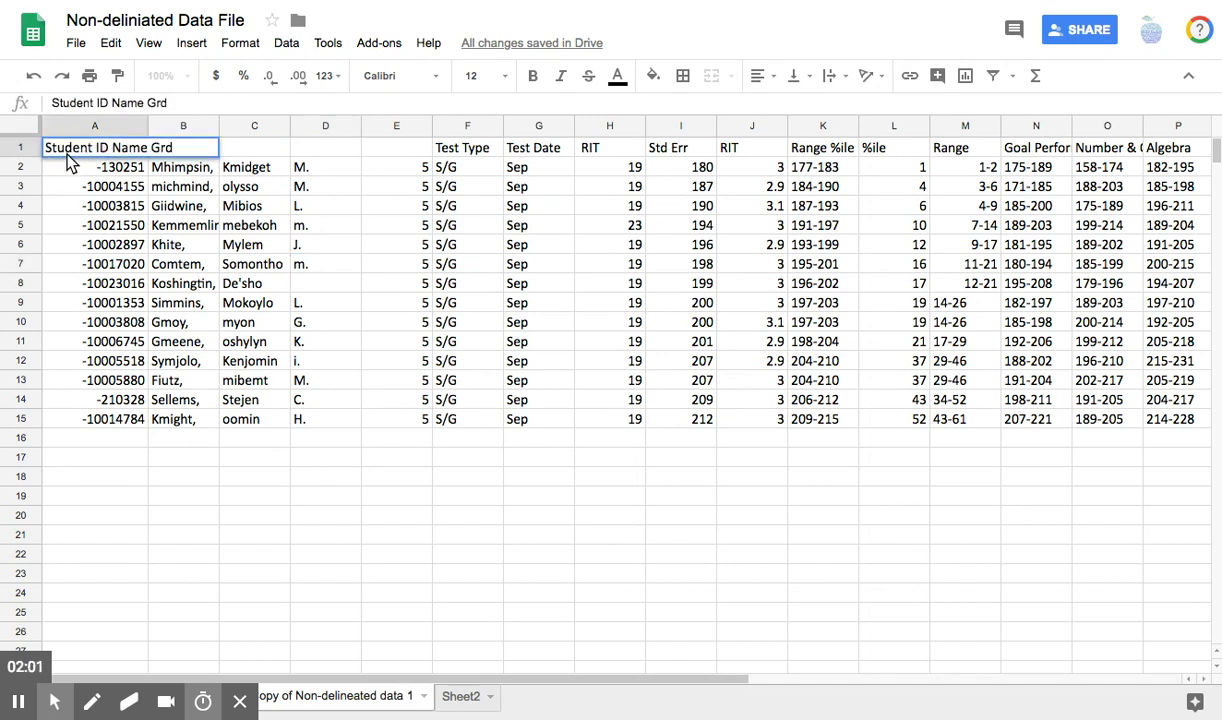
pyautogui.doubleClick(67, 148)
pyautogui.press('BackSpace')
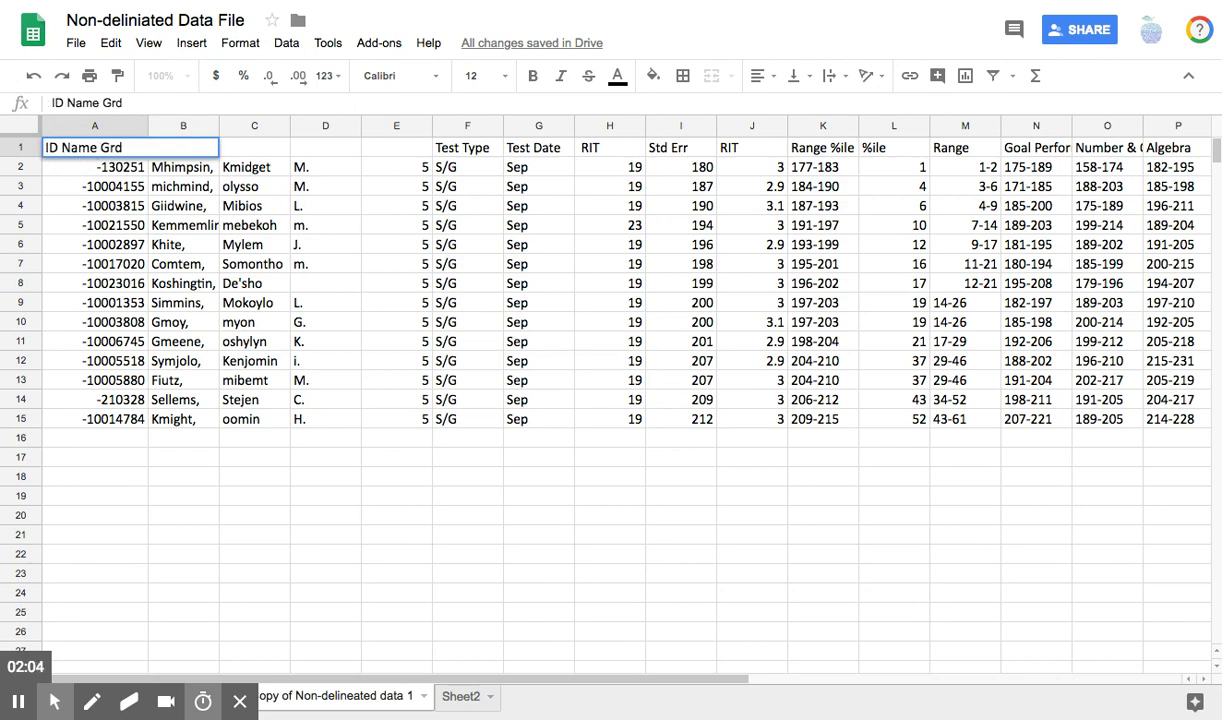
pyautogui.click(123, 188)
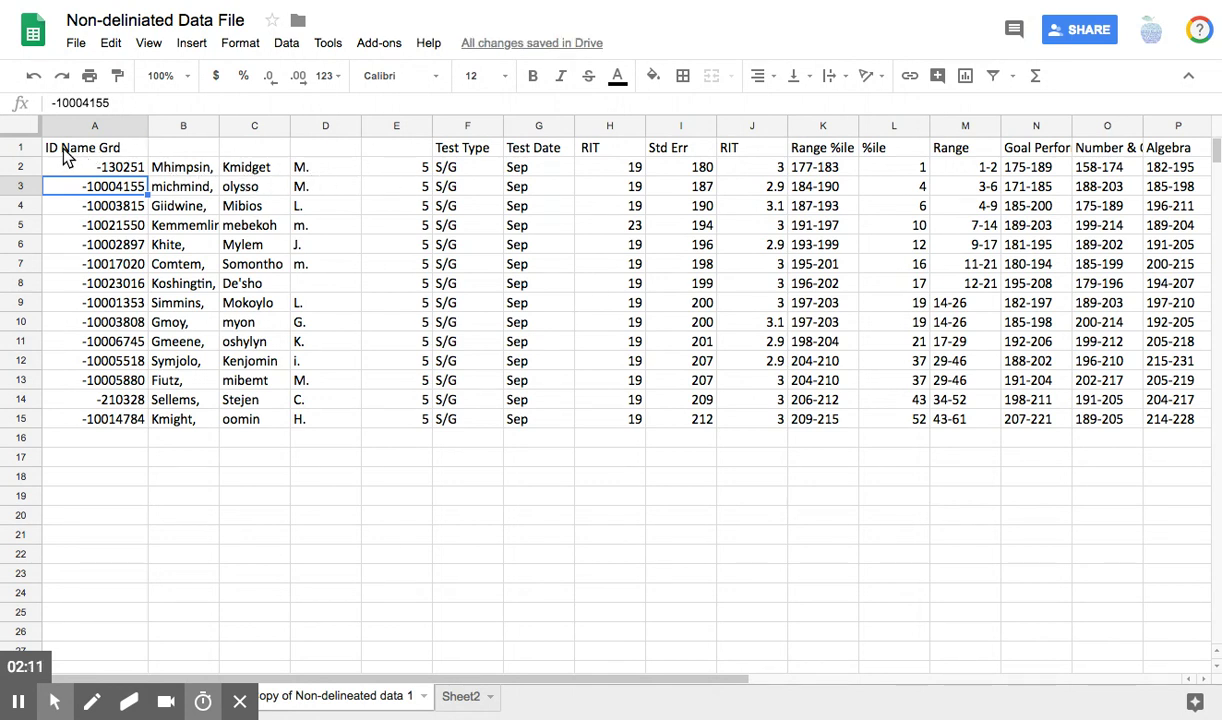
# Replace "Name" in the A1 header with "Last First Middle" so that it reads "ID Last First Middle Grd".
pyautogui.click(64, 155)
pyautogui.doubleClick(74, 158)
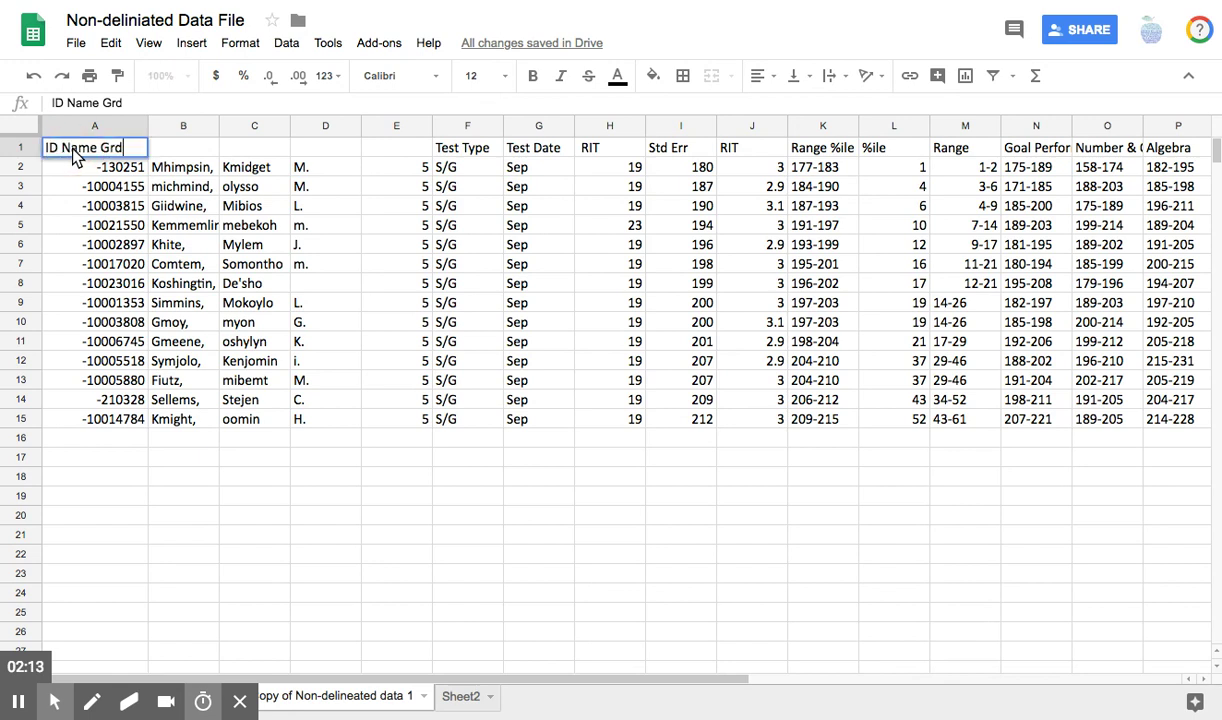
pyautogui.doubleClick(74, 158)
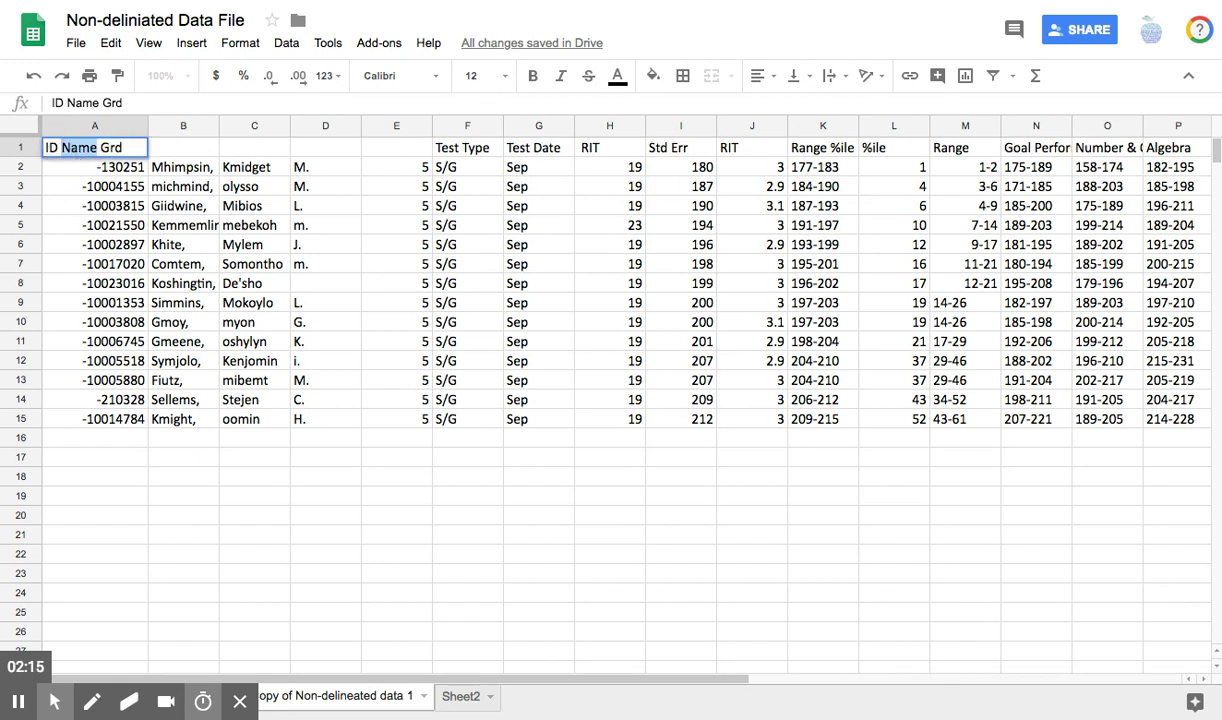
pyautogui.write('Last Fir')
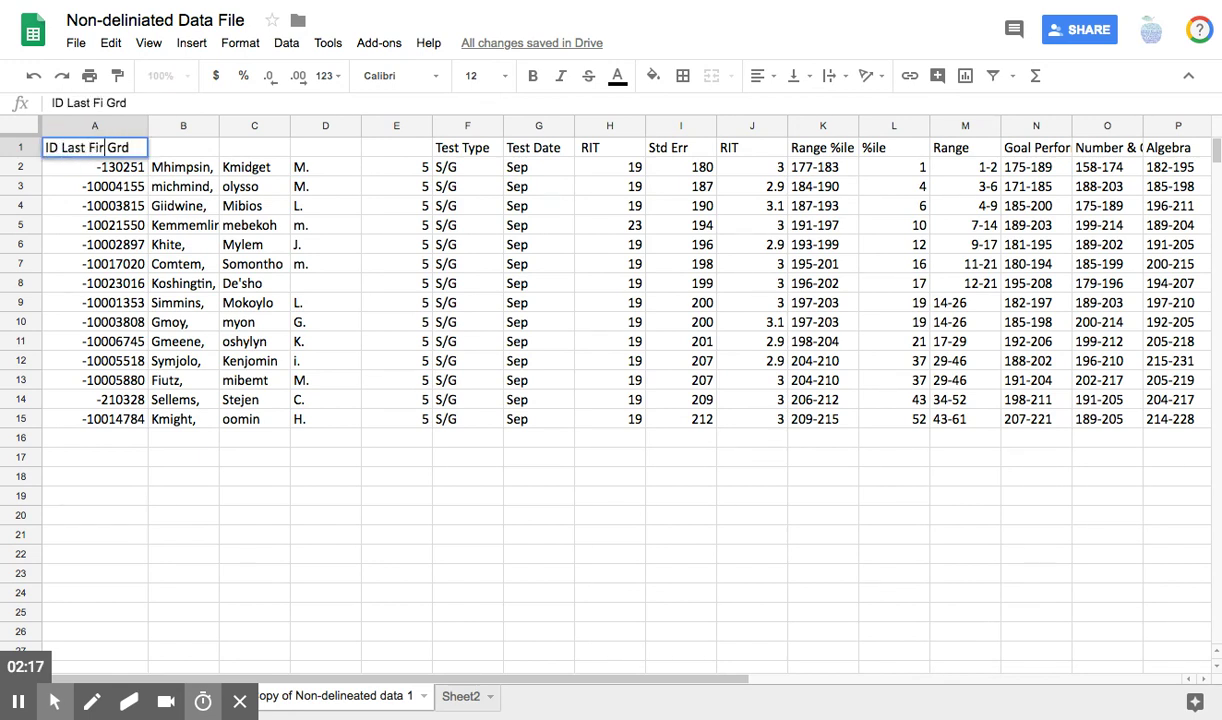
pyautogui.write('st Middle')
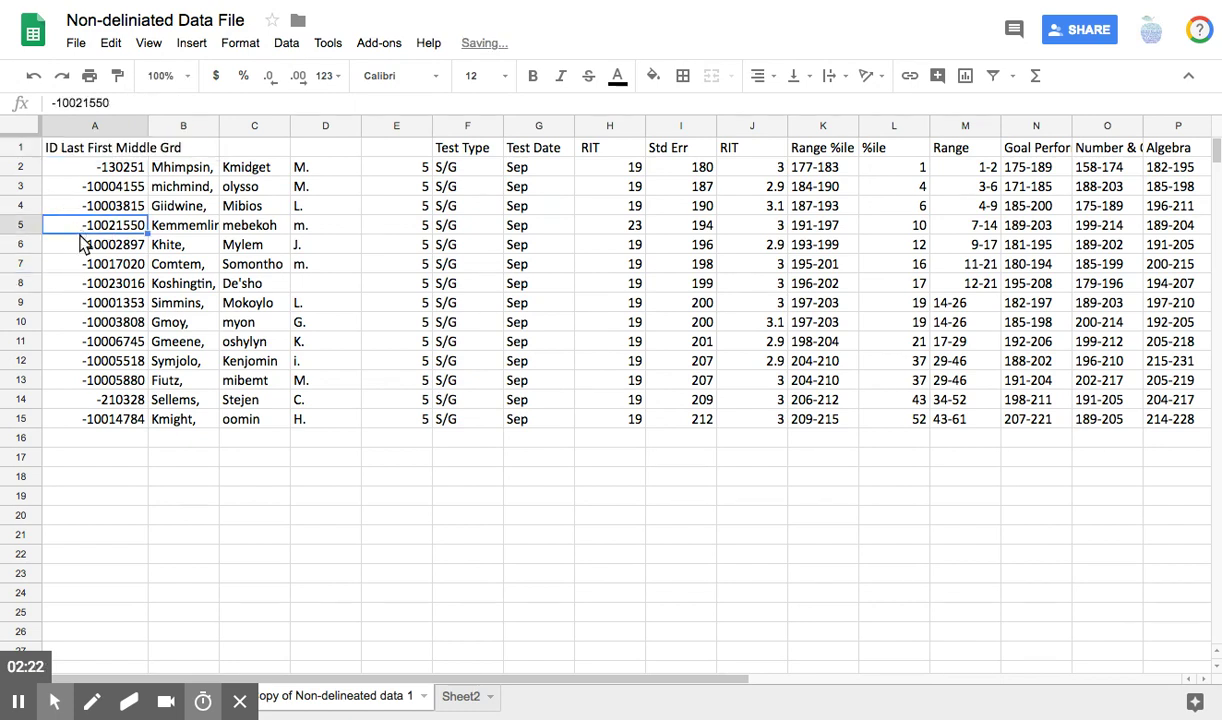
pyautogui.click(77, 225)
pyautogui.click(72, 149)
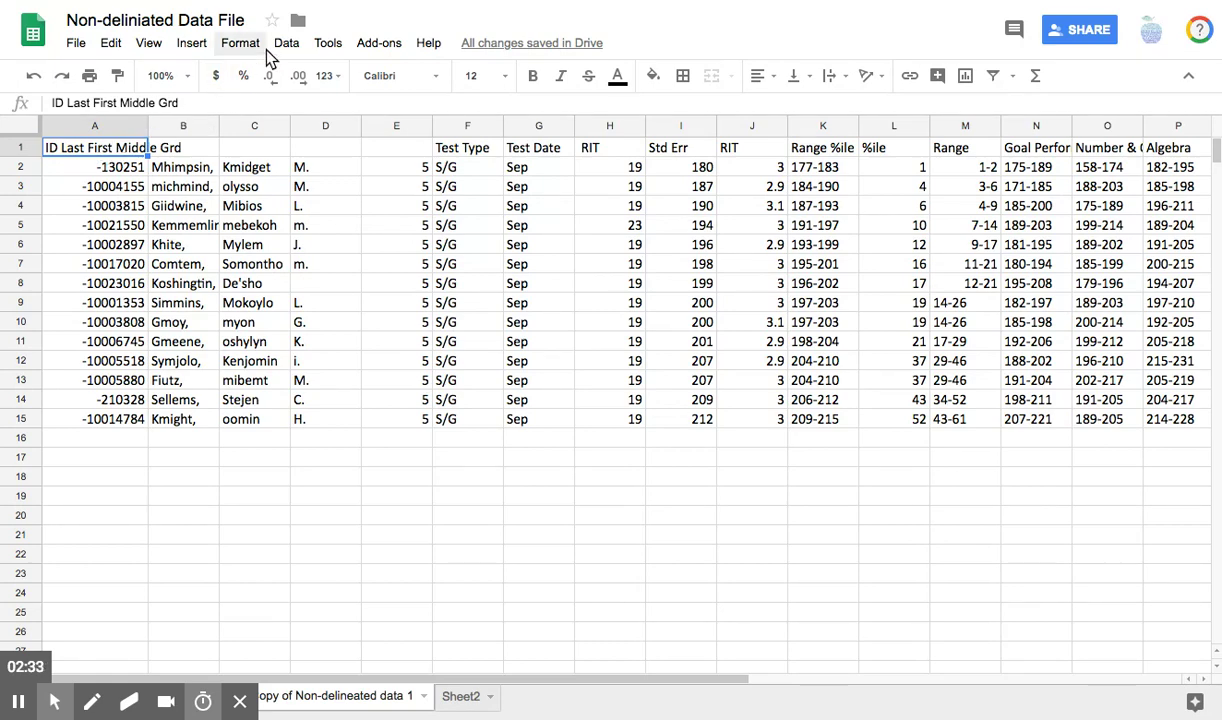
pyautogui.click(369, 147)
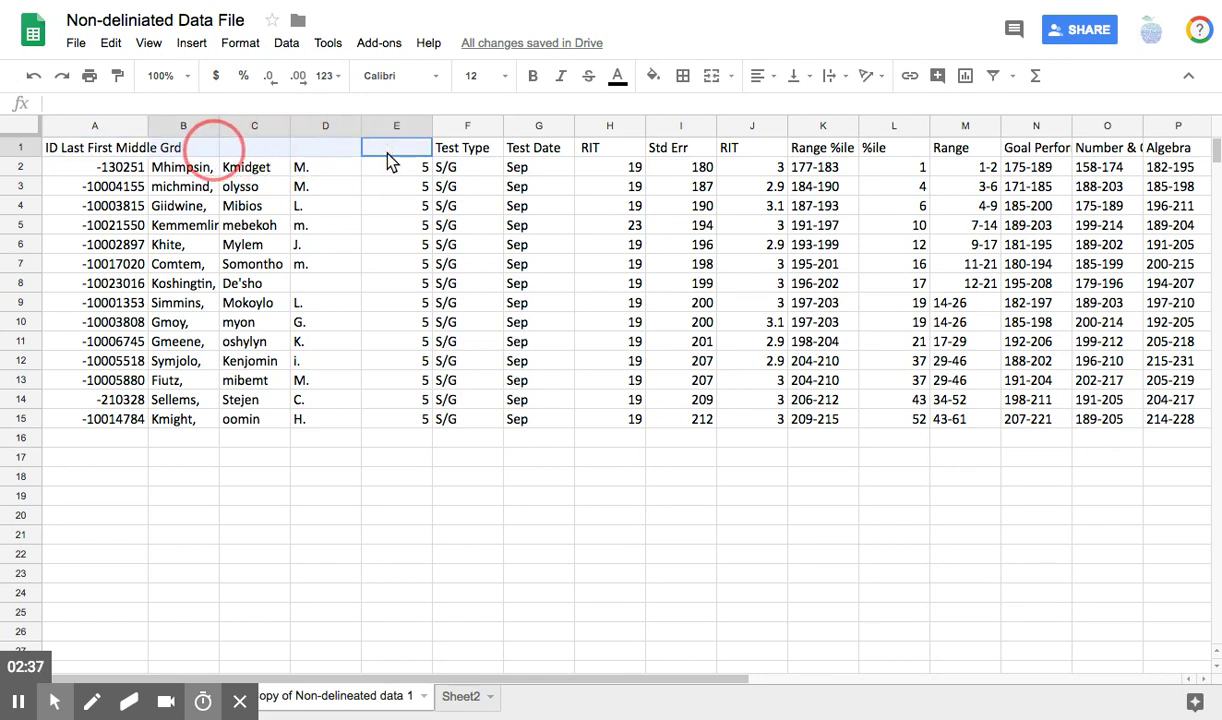
pyautogui.click(98, 150)
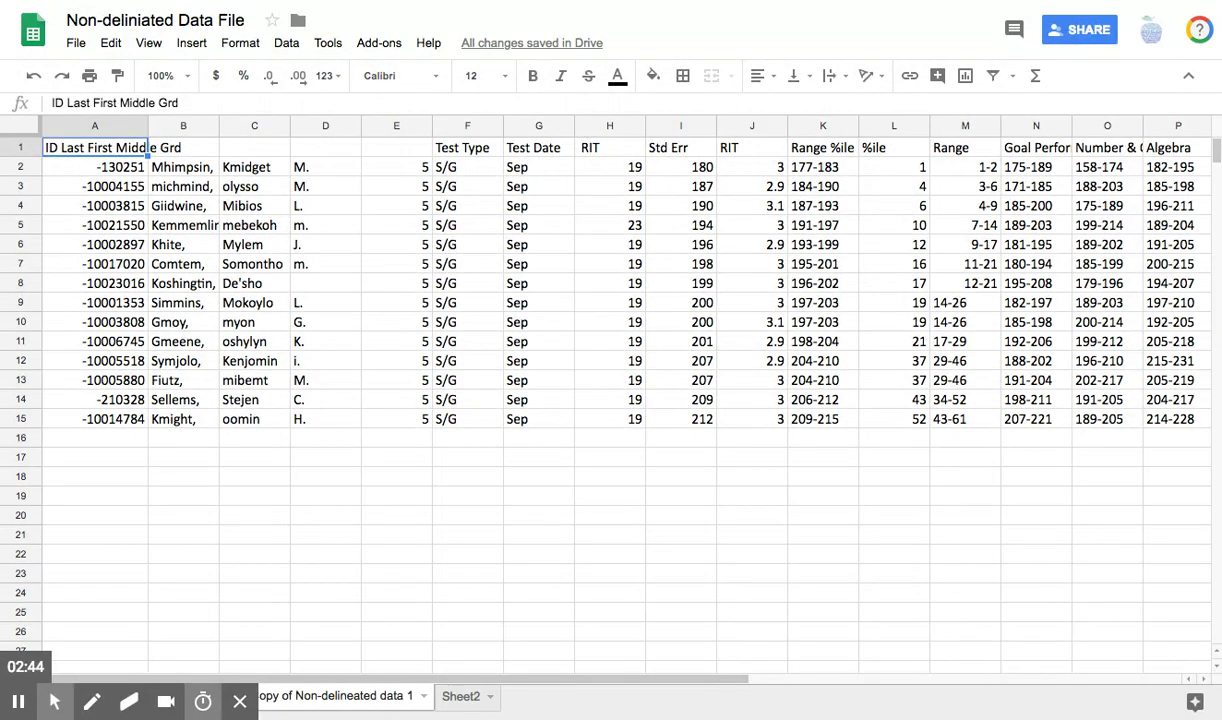
# Split the combined header text in A1 into separate columns using Space as the separator.
pyautogui.click(287, 50)
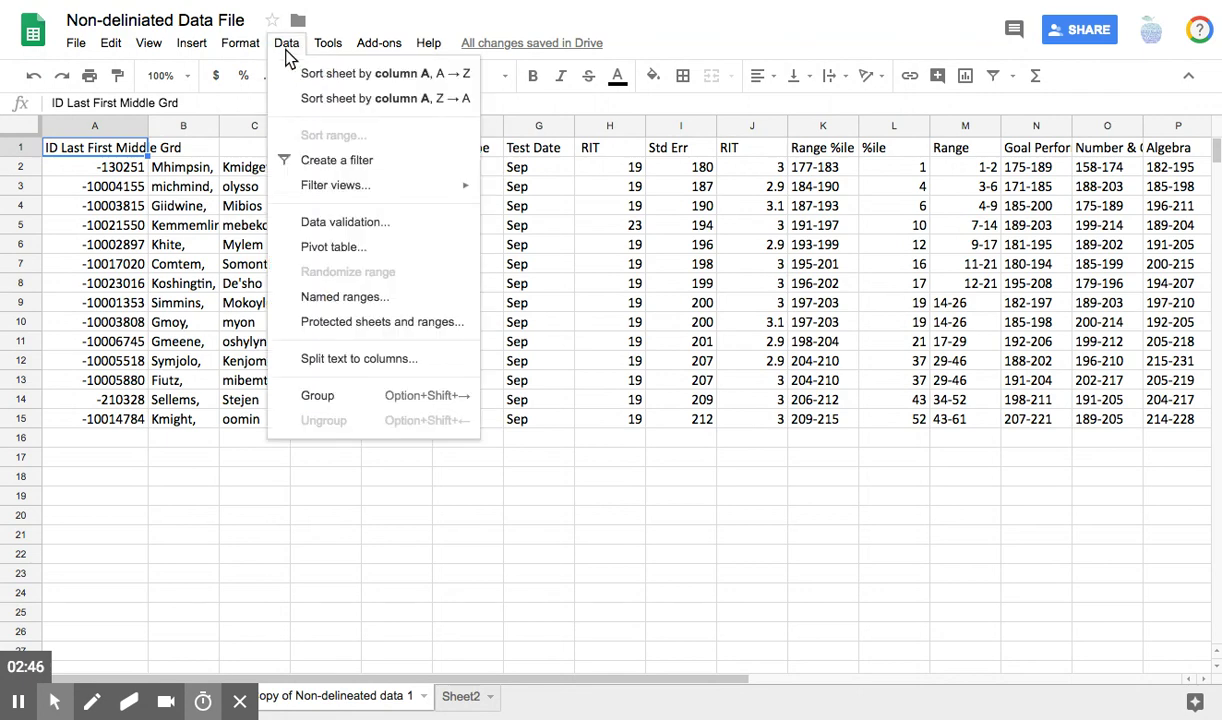
pyautogui.click(294, 362)
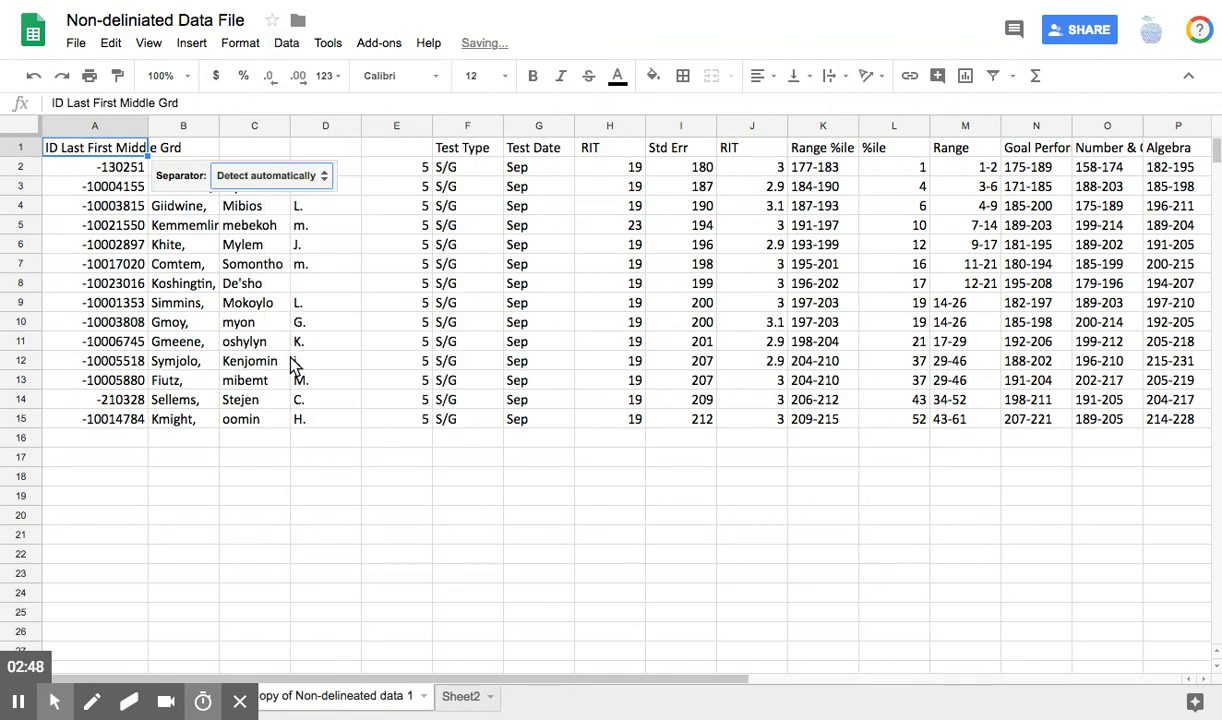
pyautogui.click(286, 180)
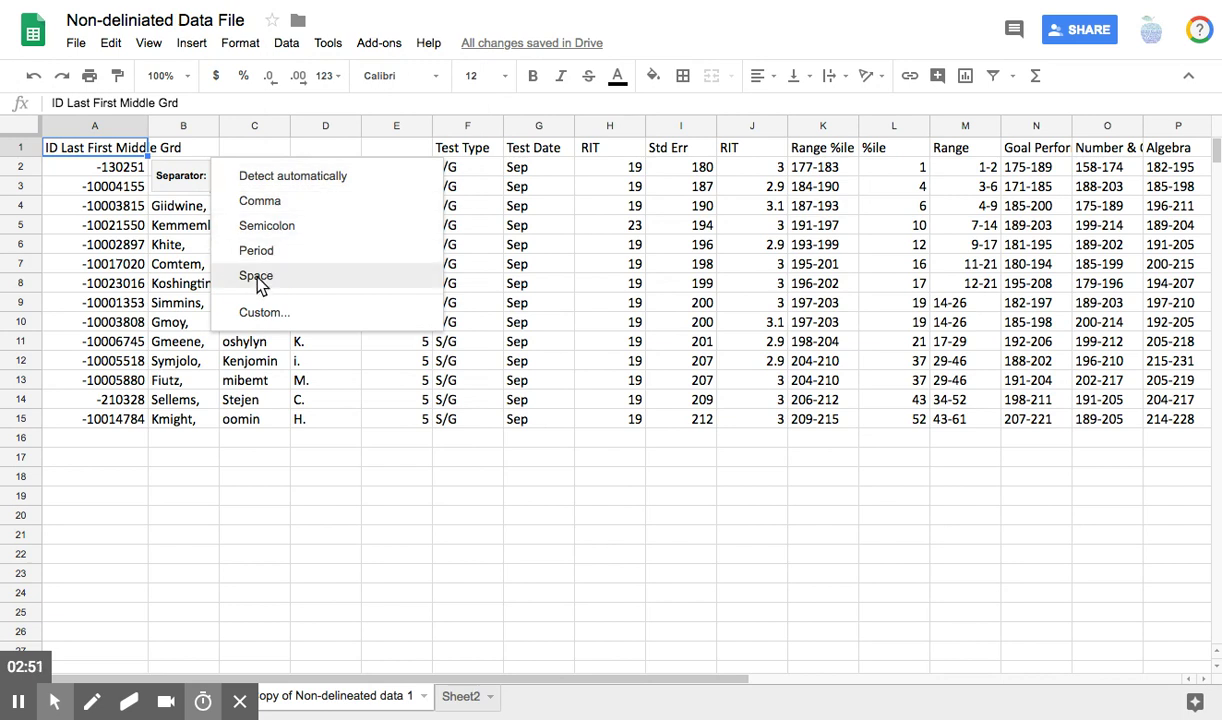
pyautogui.click(256, 277)
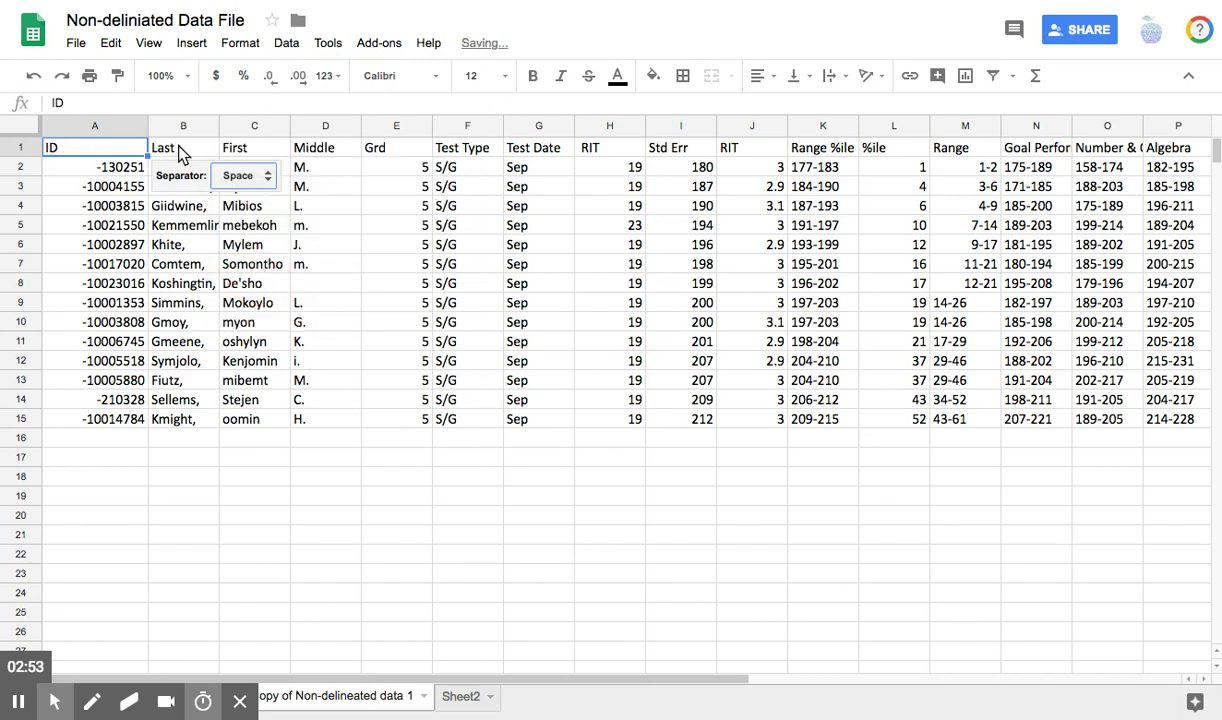
# Check the row 1 headers from Grd through Std Err against the data columns beneath them.
pyautogui.click(396, 159)
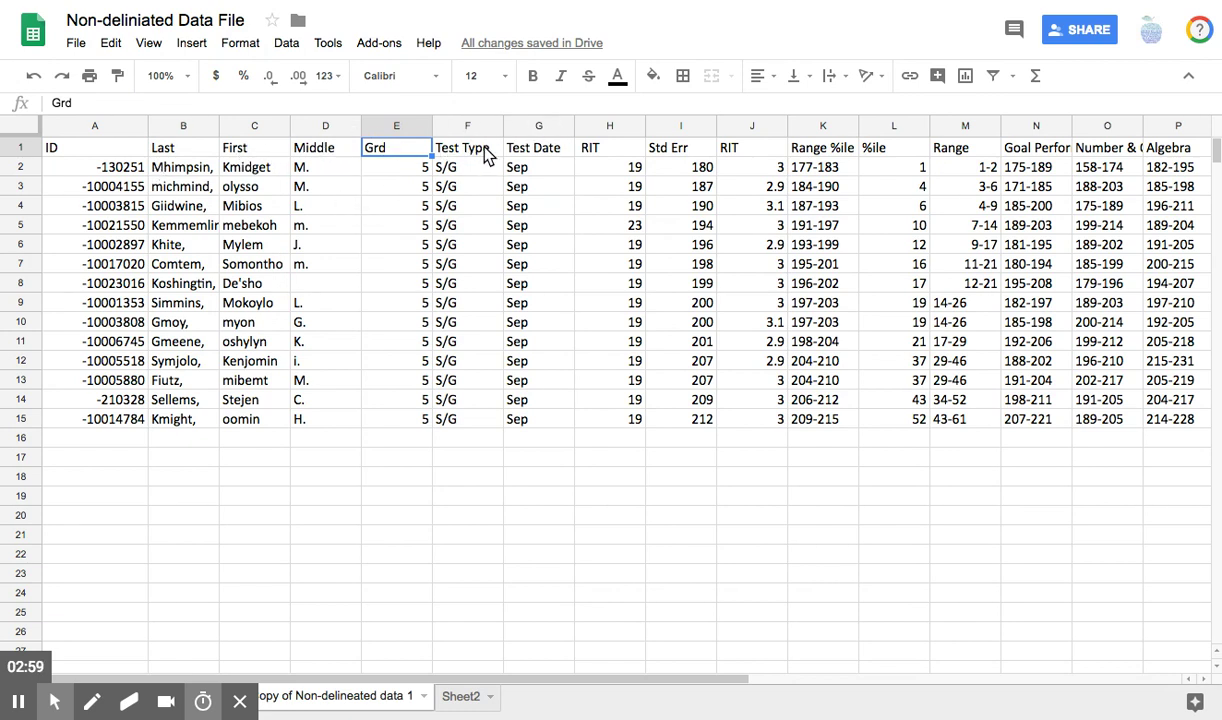
pyautogui.click(487, 155)
pyautogui.click(550, 153)
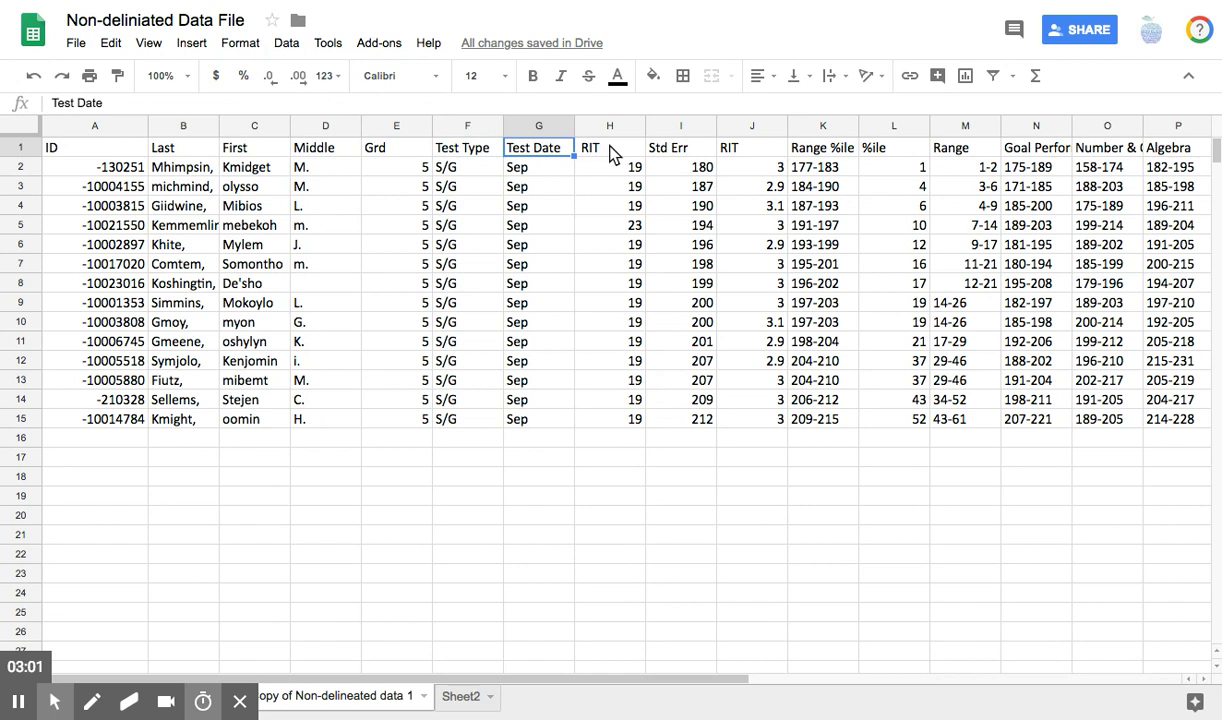
pyautogui.click(664, 155)
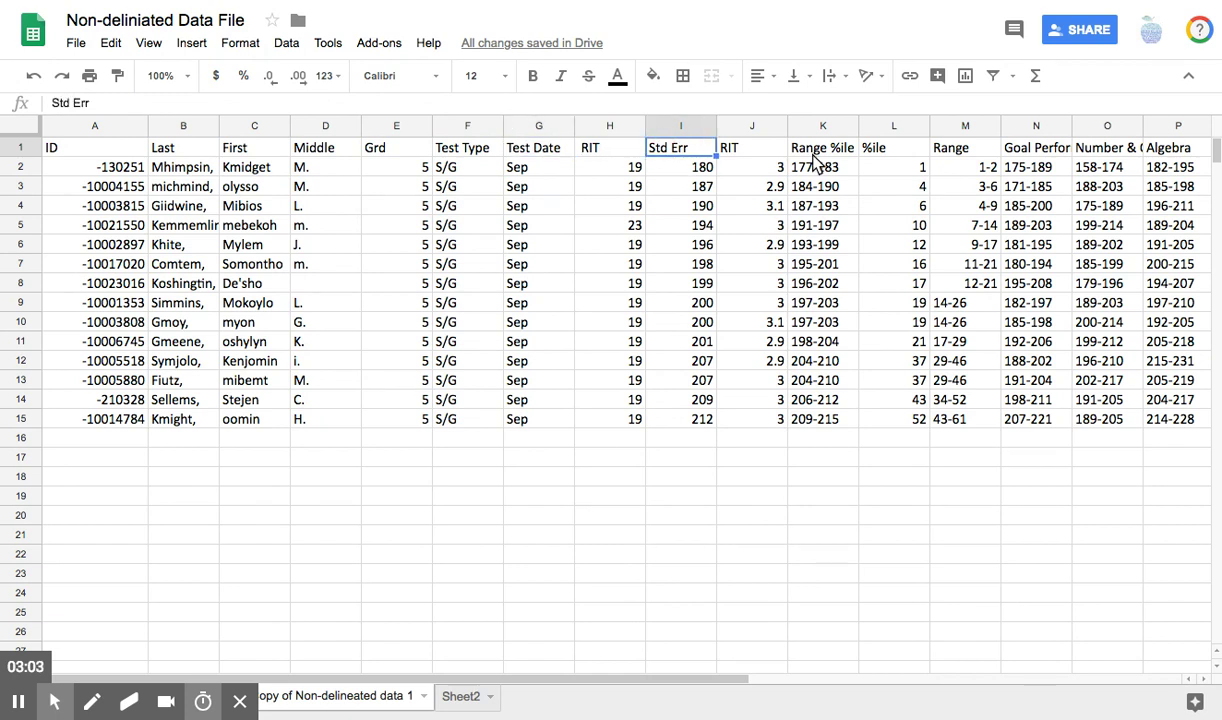